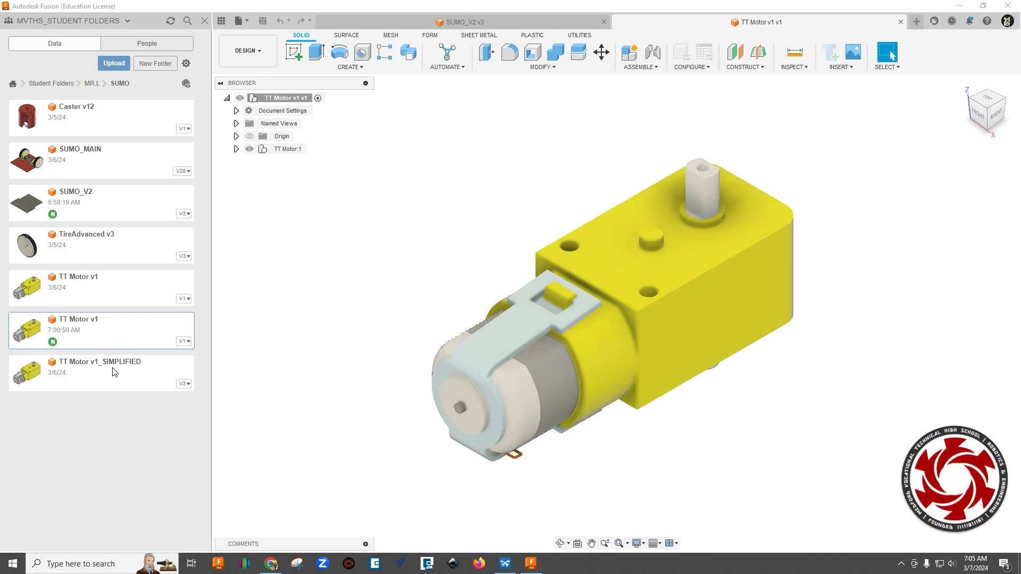
right_click(125, 287)
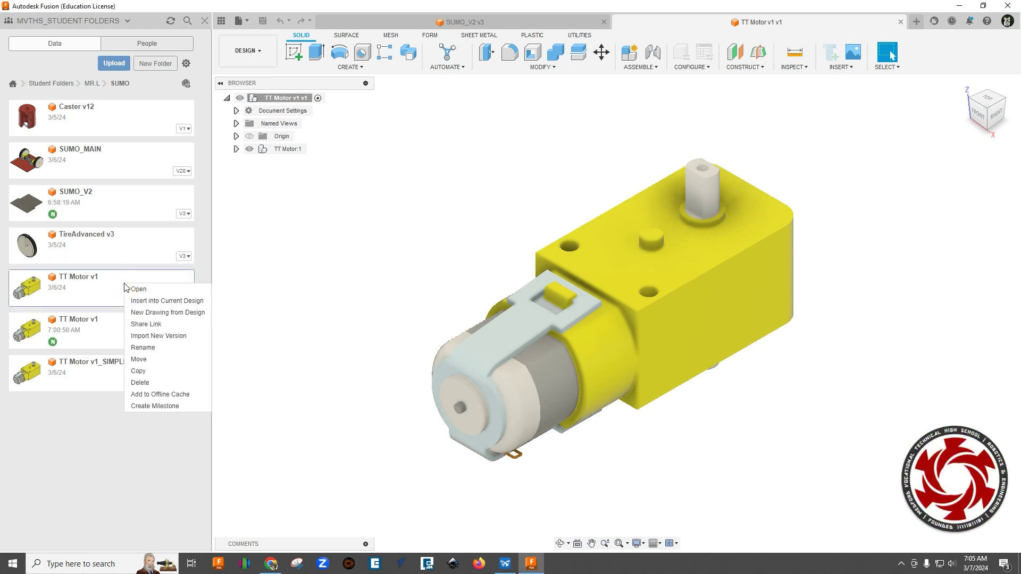
click(139, 370)
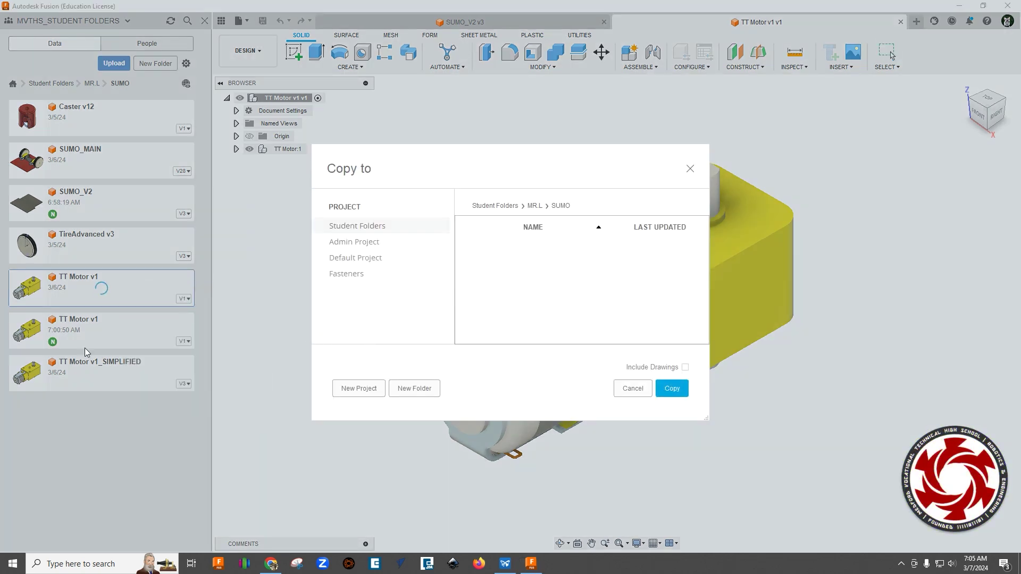
click(690, 169)
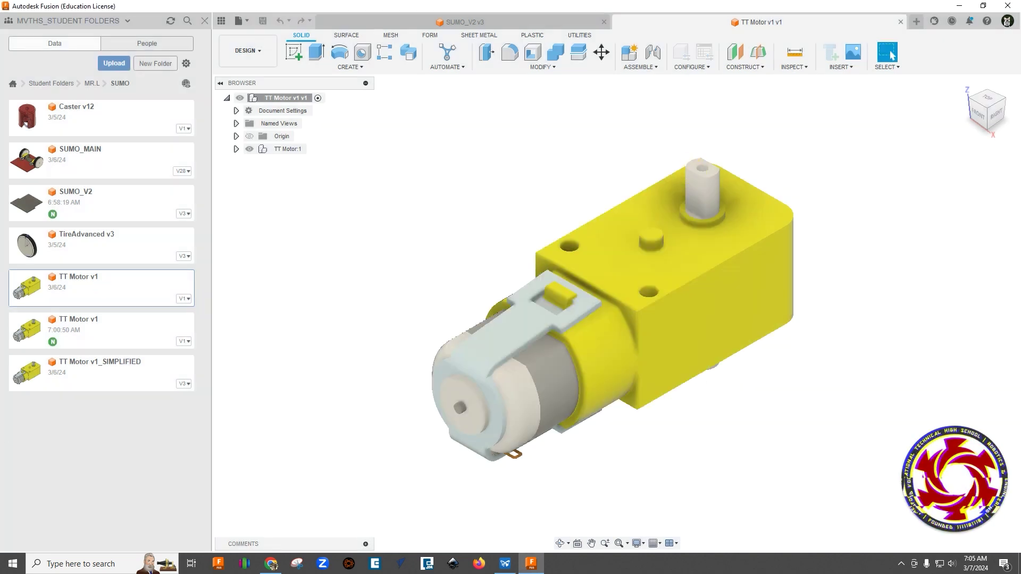
click(113, 333)
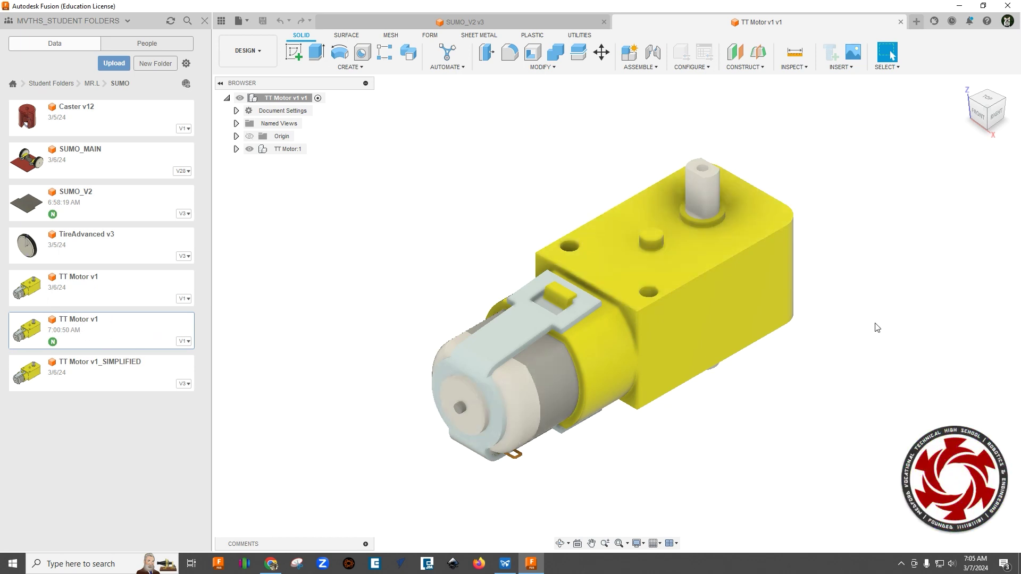
Step: Hide the project file list and expand the TT Motor:1 component to list its parts
click(205, 21)
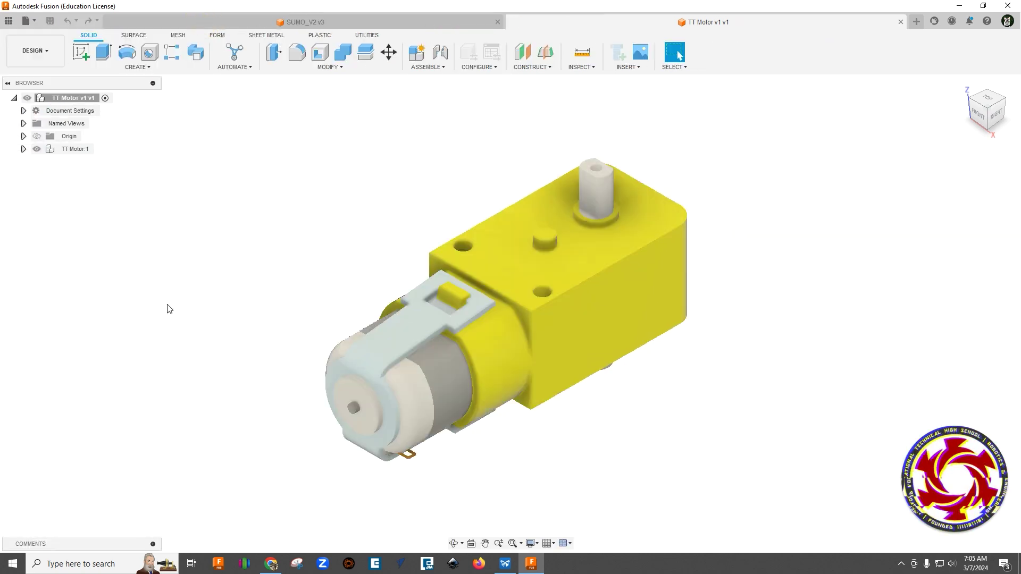
click(41, 218)
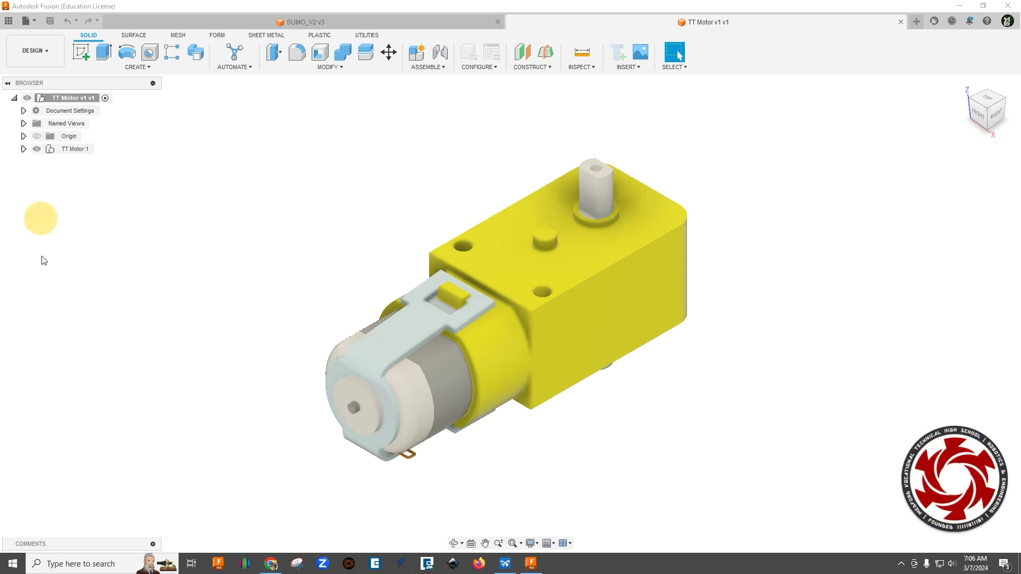
click(41, 486)
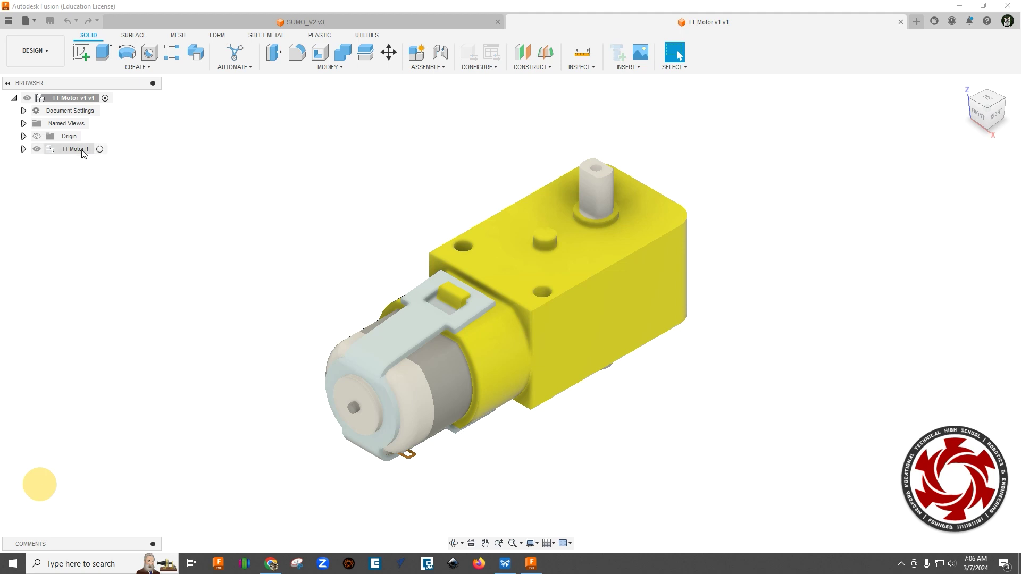
click(23, 150)
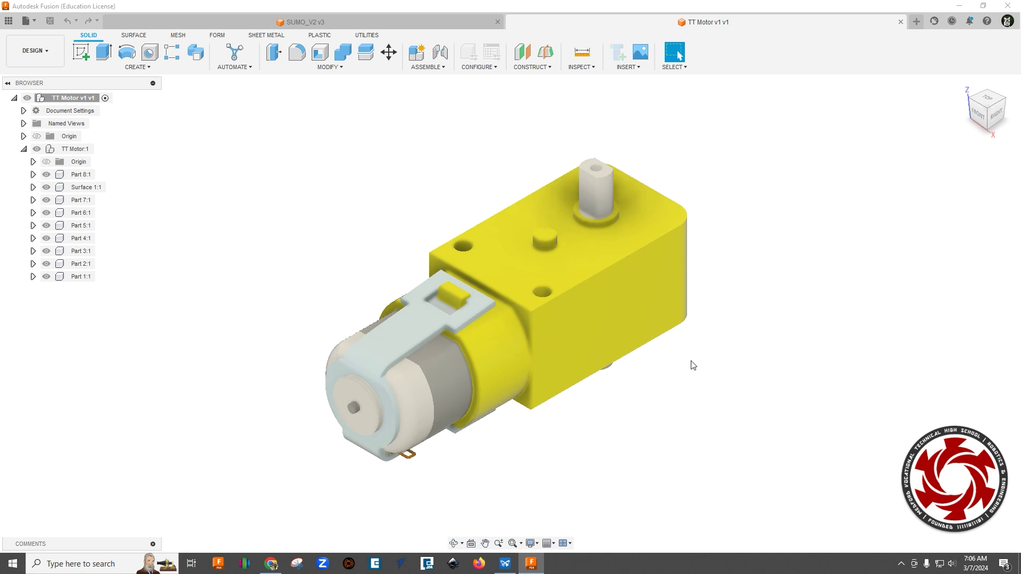
Step: Hide Part 1:1 through Part 7:1 one by one to examine how the motor is assembled
mouse_move(788, 263)
shift+middle_down()
mouse_move(781, 257)
mouse_move(782, 278)
shift+middle_up()
shift+middle_drag(602, 195, 684, 237)
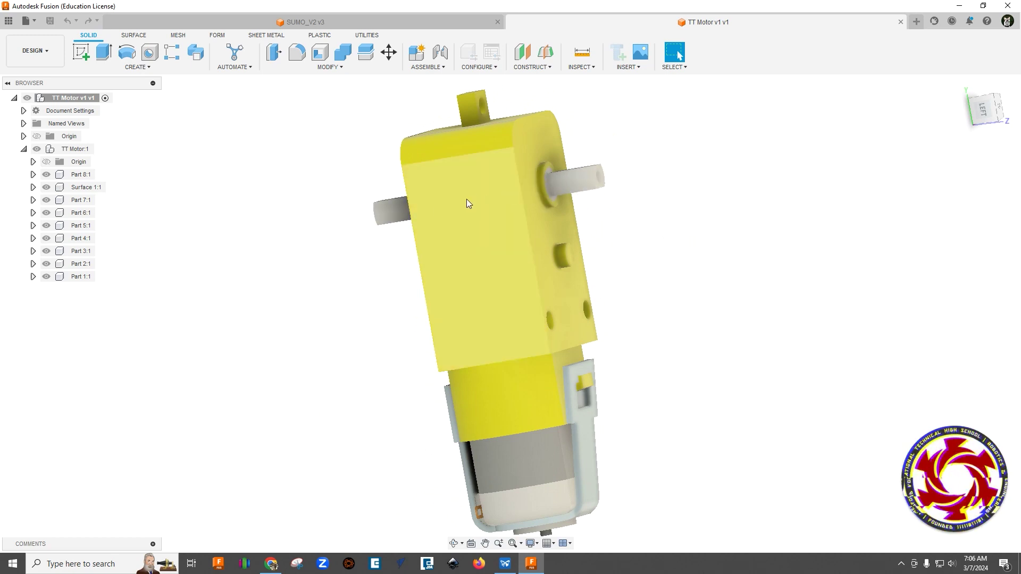
shift+middle_drag(695, 193, 691, 190)
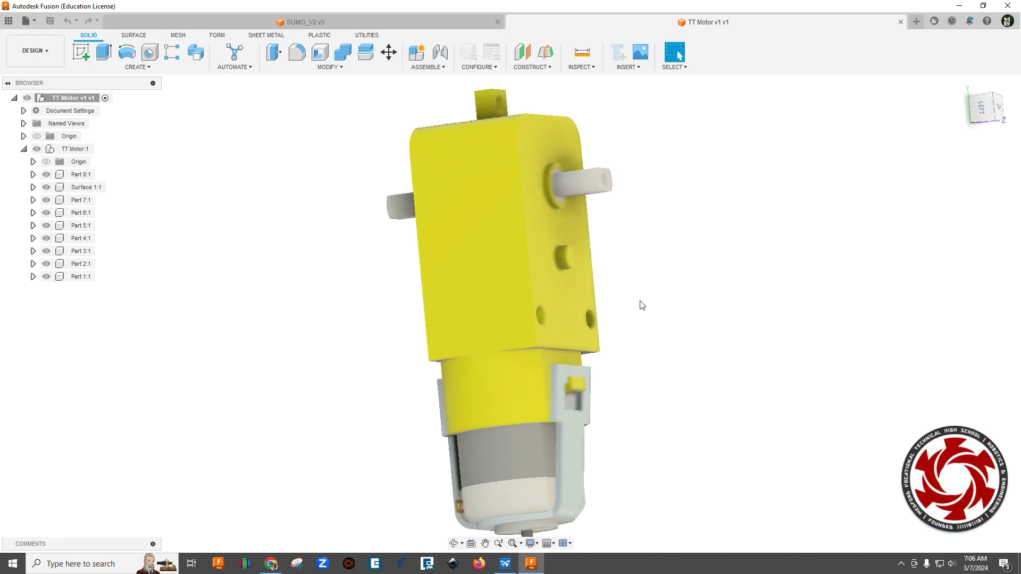
scroll(642, 305, down, 3)
shift+middle_drag(683, 326, 679, 319)
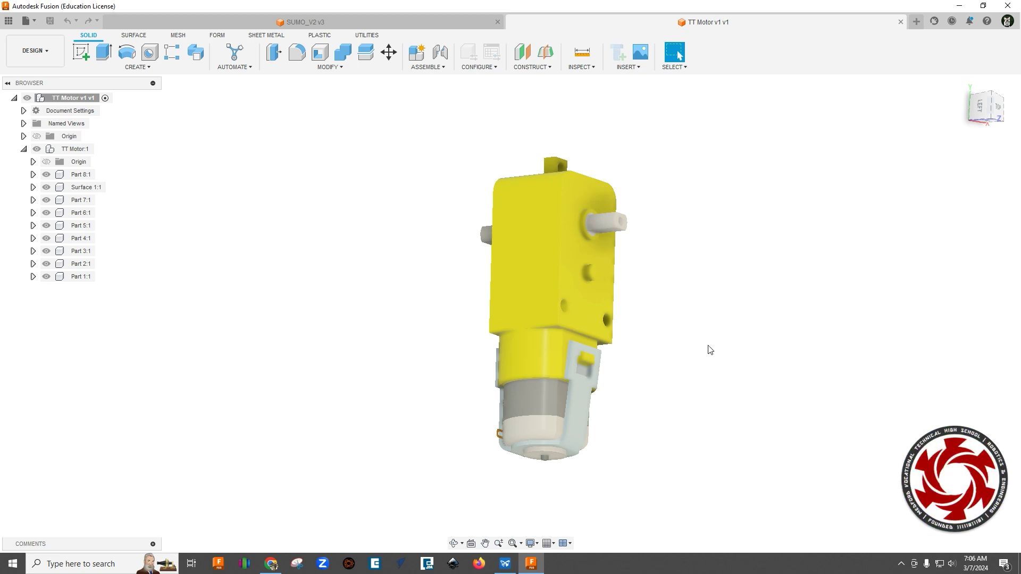
click(47, 276)
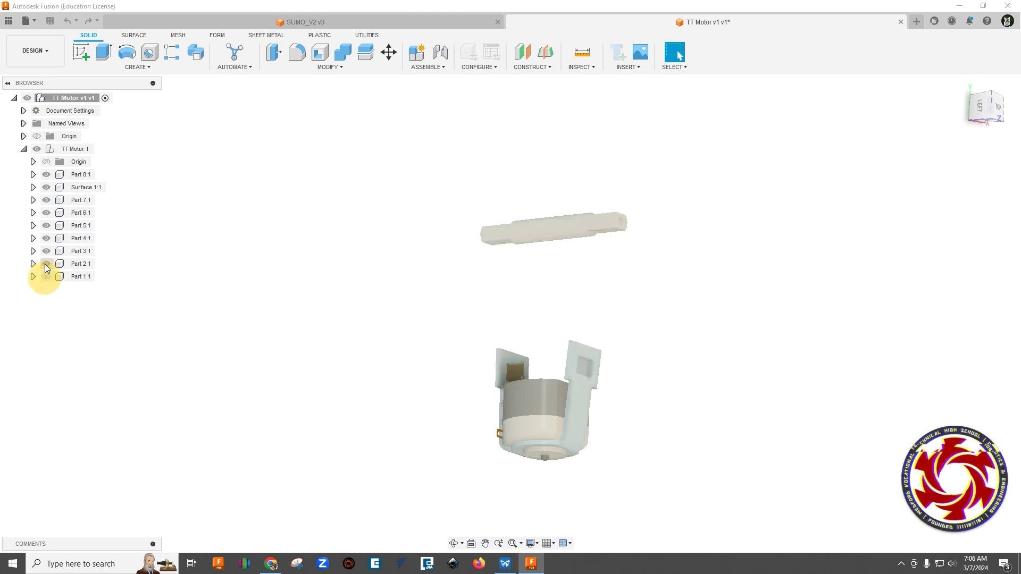
click(47, 264)
click(46, 238)
click(46, 251)
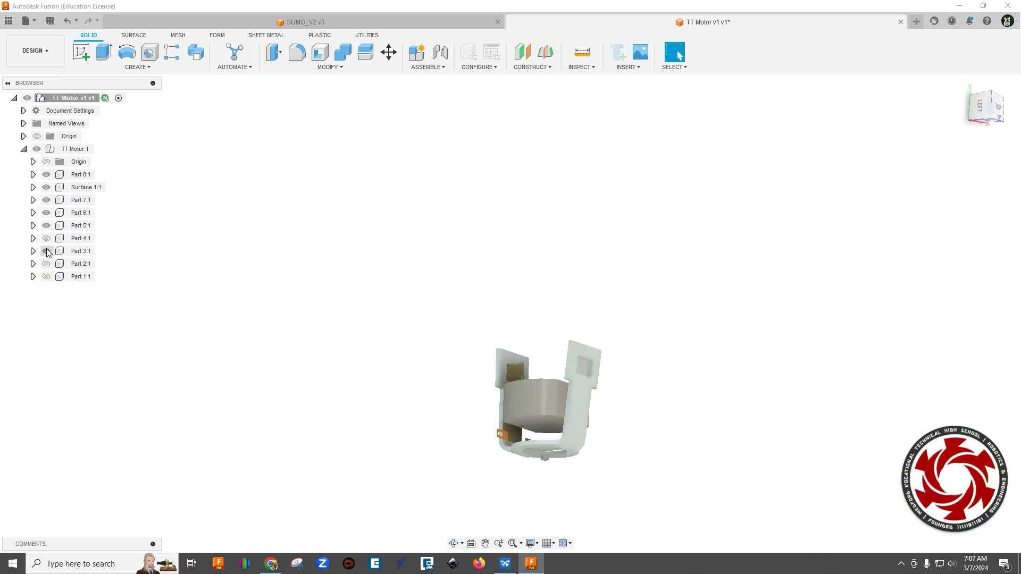
click(47, 226)
click(46, 212)
click(46, 200)
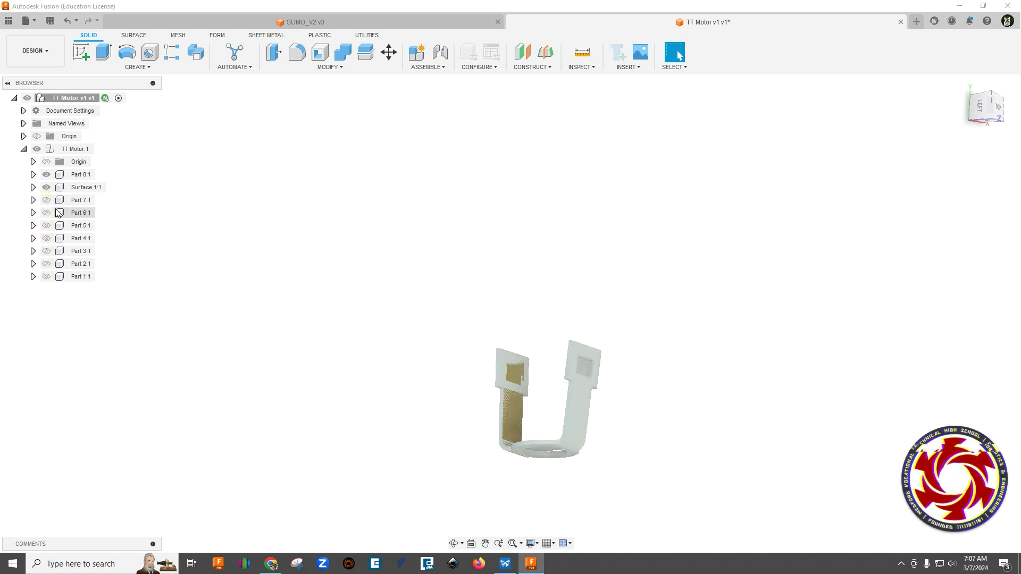
Step: Show Part 7:1 through Part 1:1 again so the whole motor is displayed
click(46, 200)
click(46, 213)
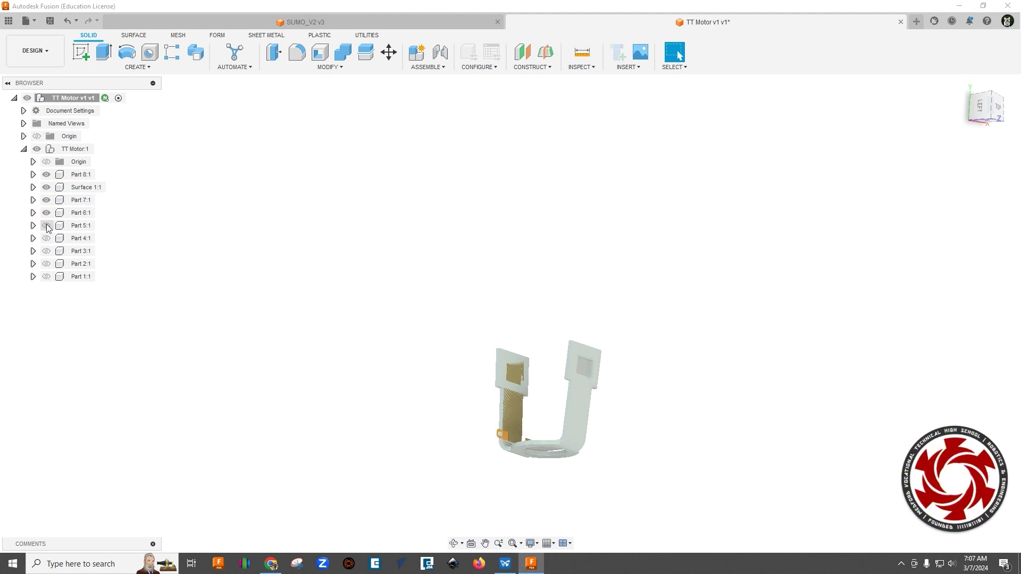
click(46, 226)
click(46, 238)
click(46, 251)
click(46, 264)
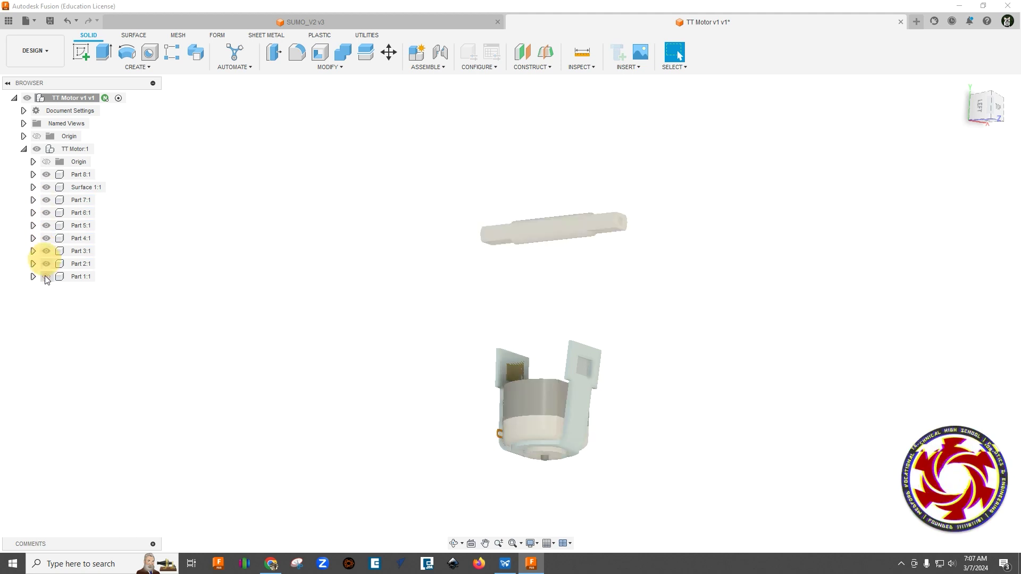
click(46, 277)
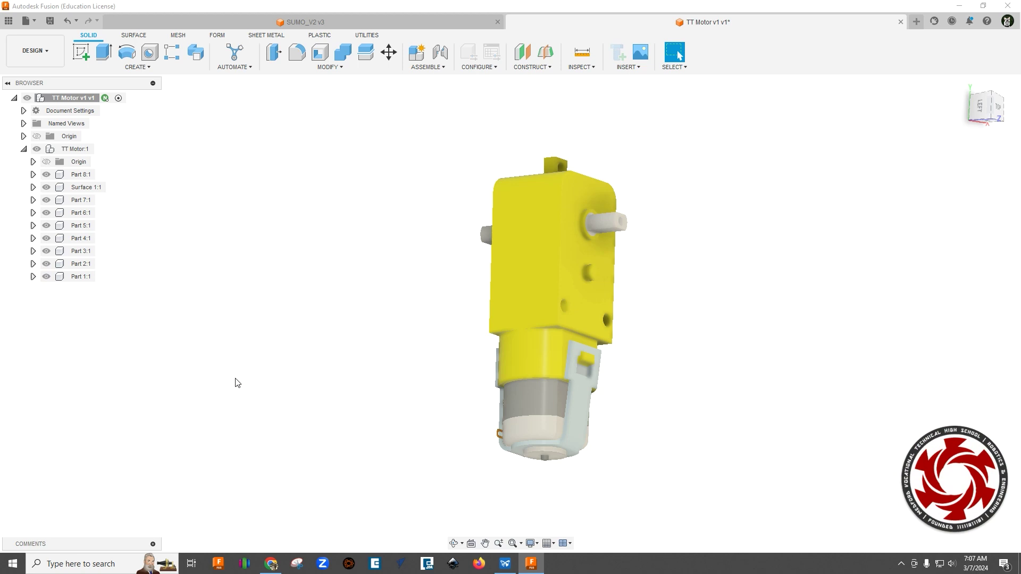
shift+middle_drag(420, 409, 387, 346)
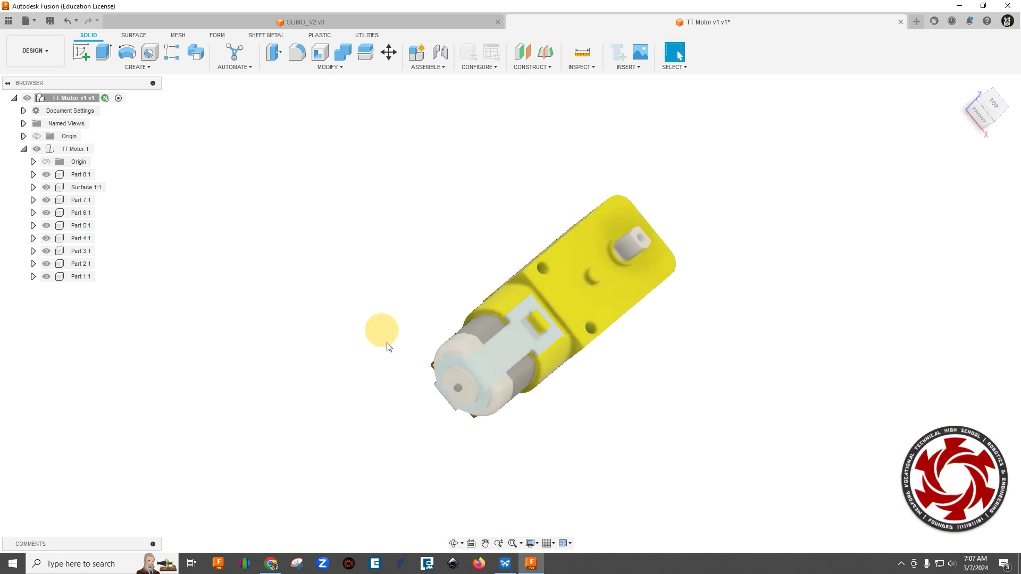
right_click(61, 101)
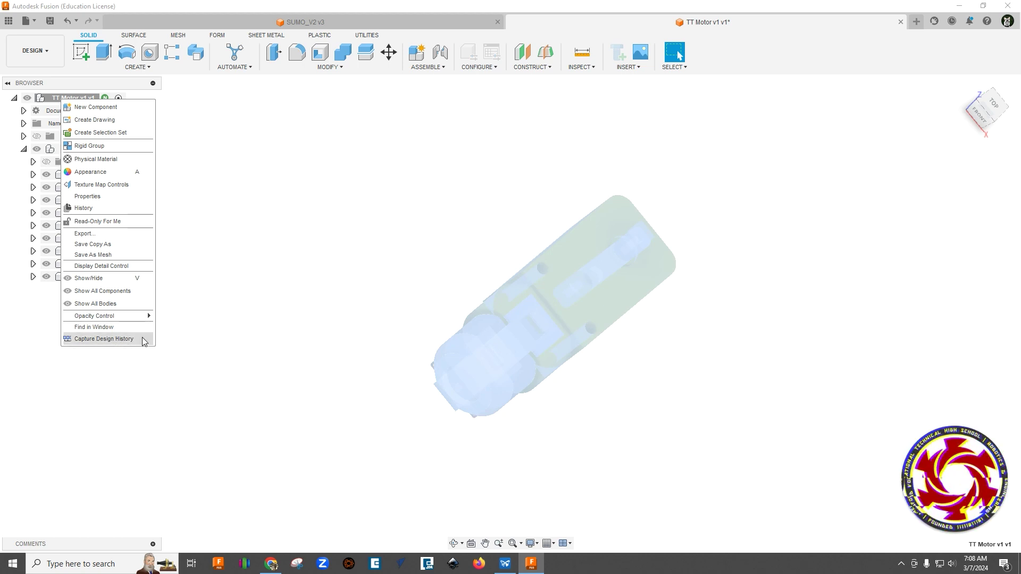
click(262, 349)
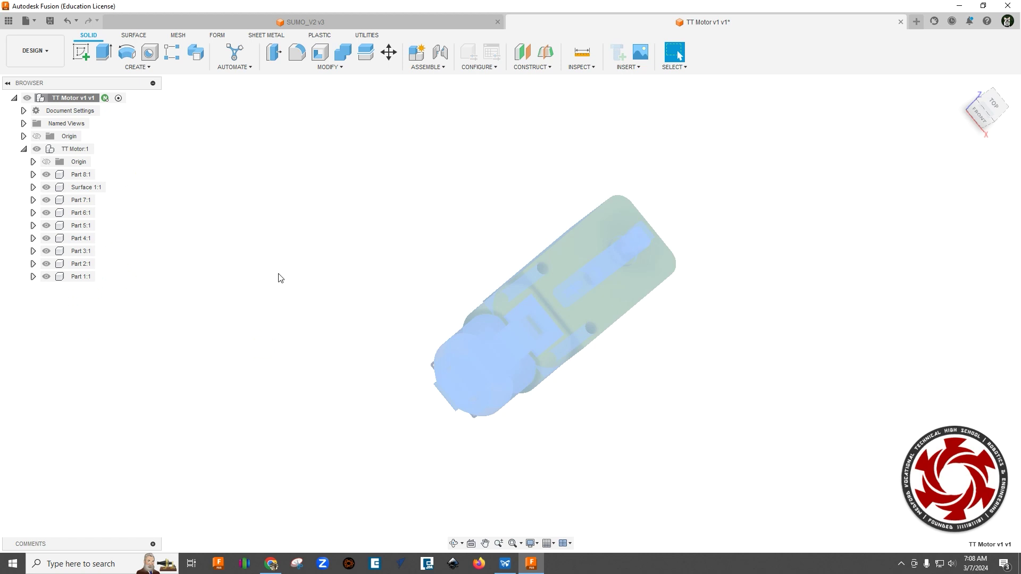
shift+middle_drag(280, 278, 301, 308)
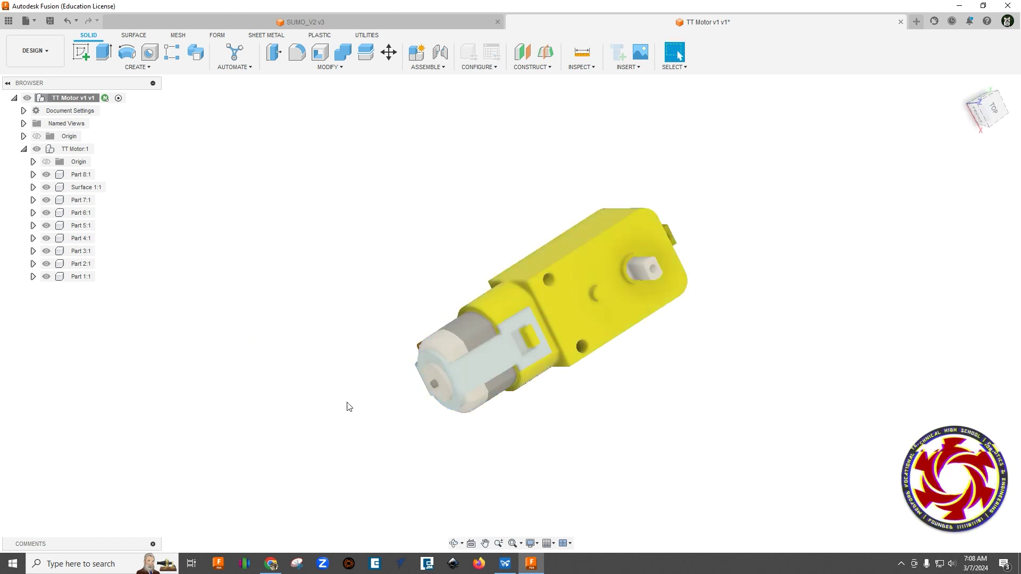
shift+middle_drag(348, 406, 344, 403)
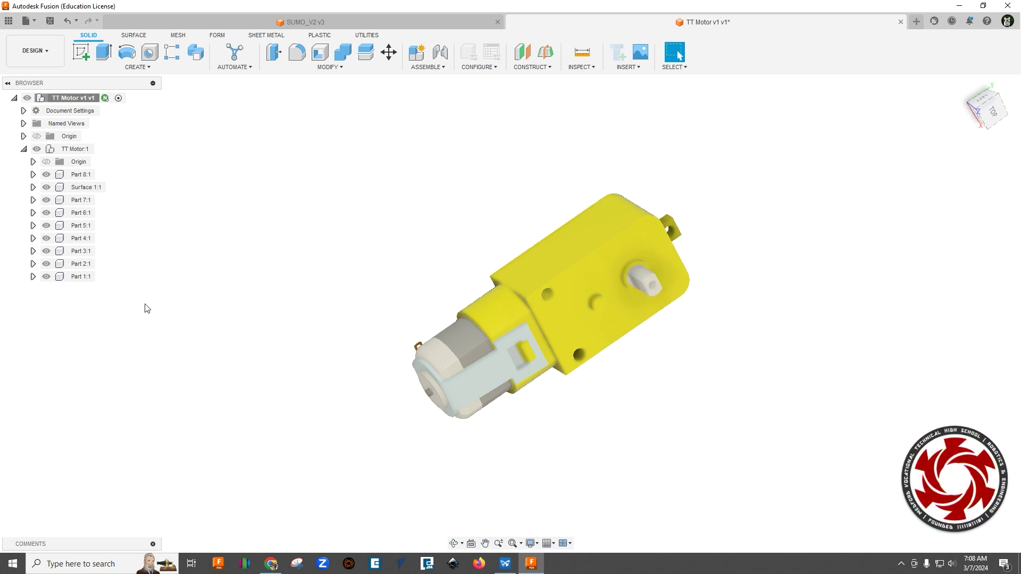
Step: Toggle the visibility of Part 1:1 and Part 2:1 to identify which motor pieces they represent
click(49, 280)
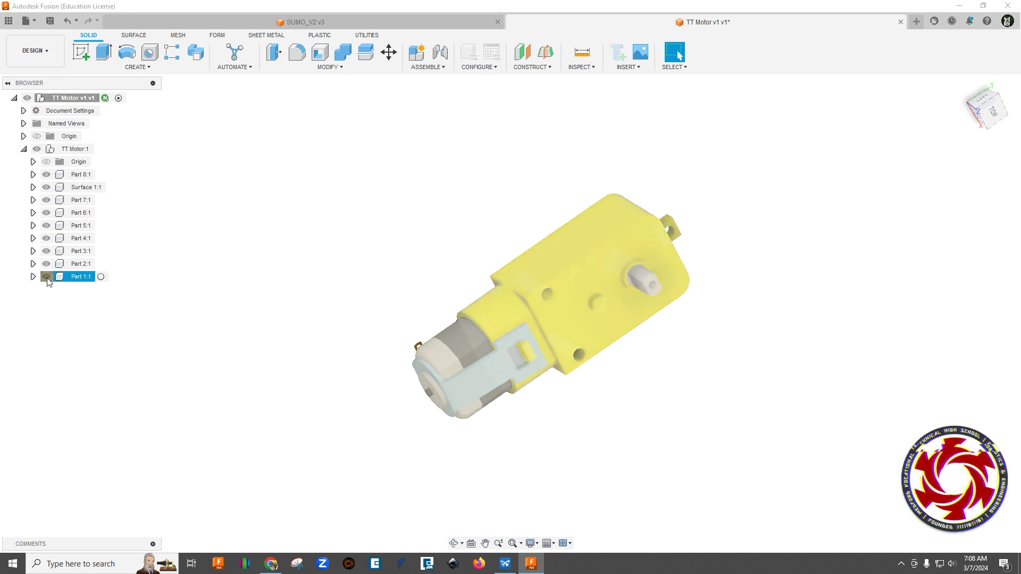
click(47, 277)
click(47, 277)
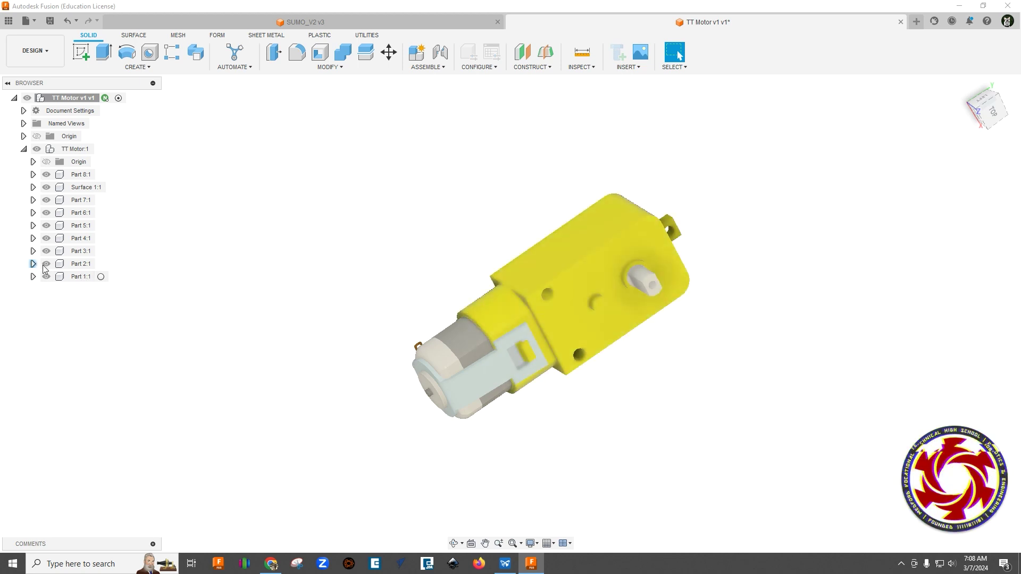
click(47, 264)
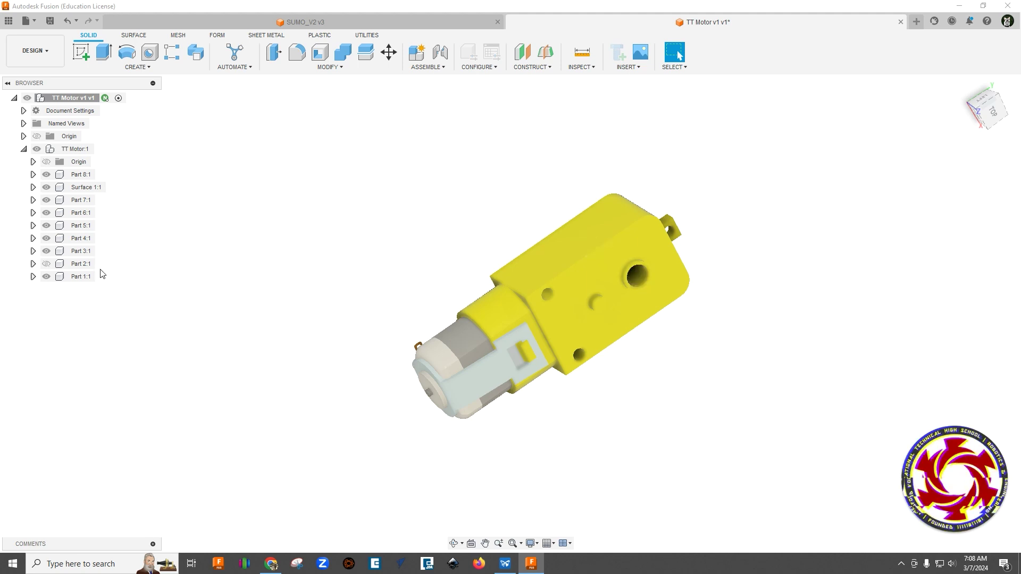
click(80, 264)
click(46, 264)
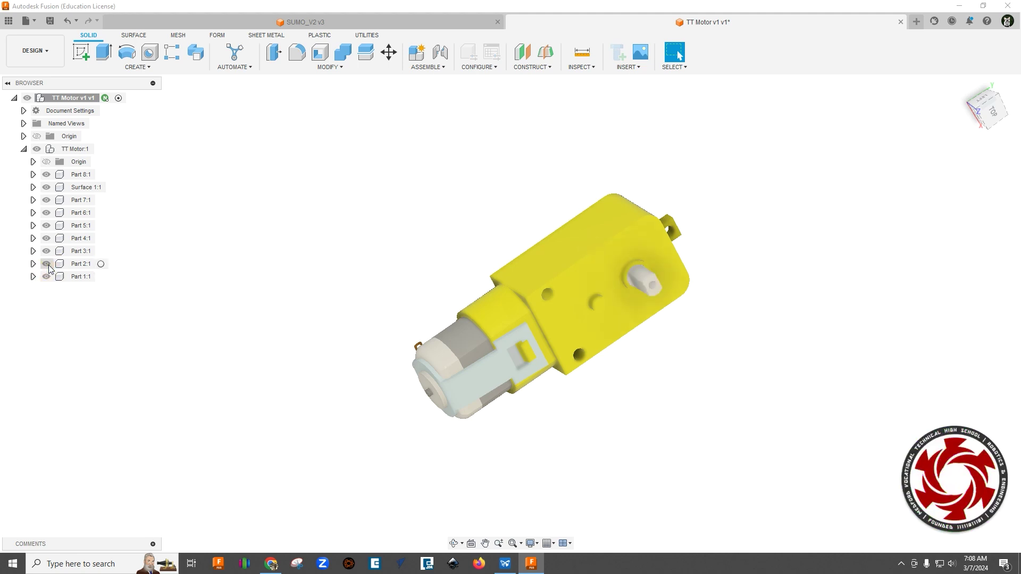
Step: Rename the Part 2:1 component as Axle
right_click(78, 266)
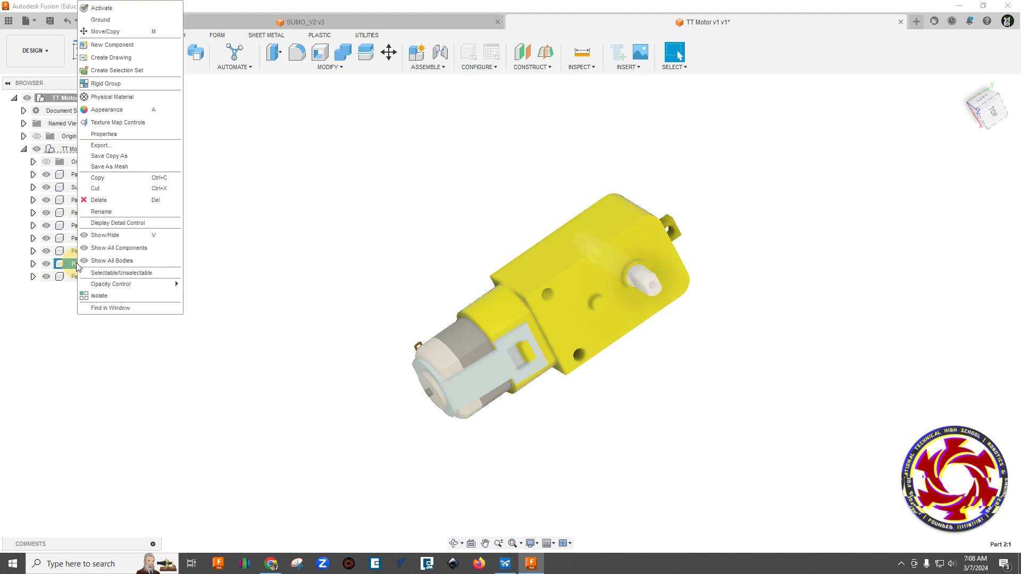
click(104, 215)
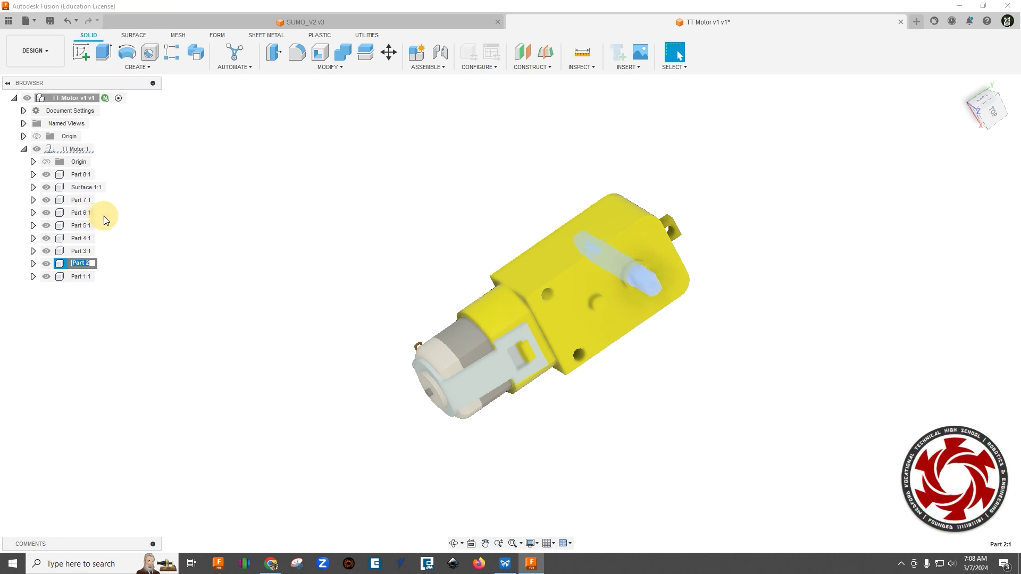
text(A)
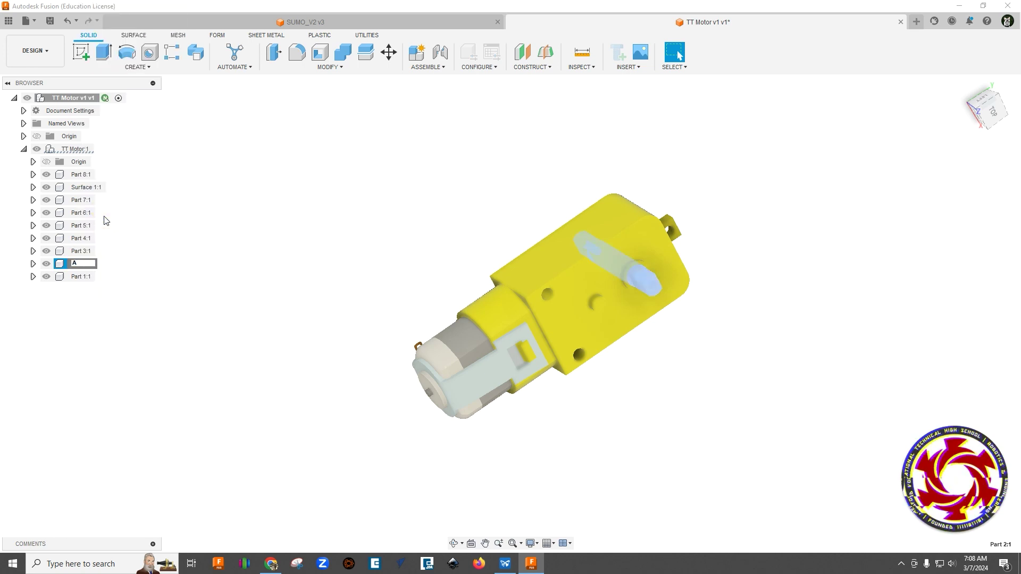
text(xle:1)
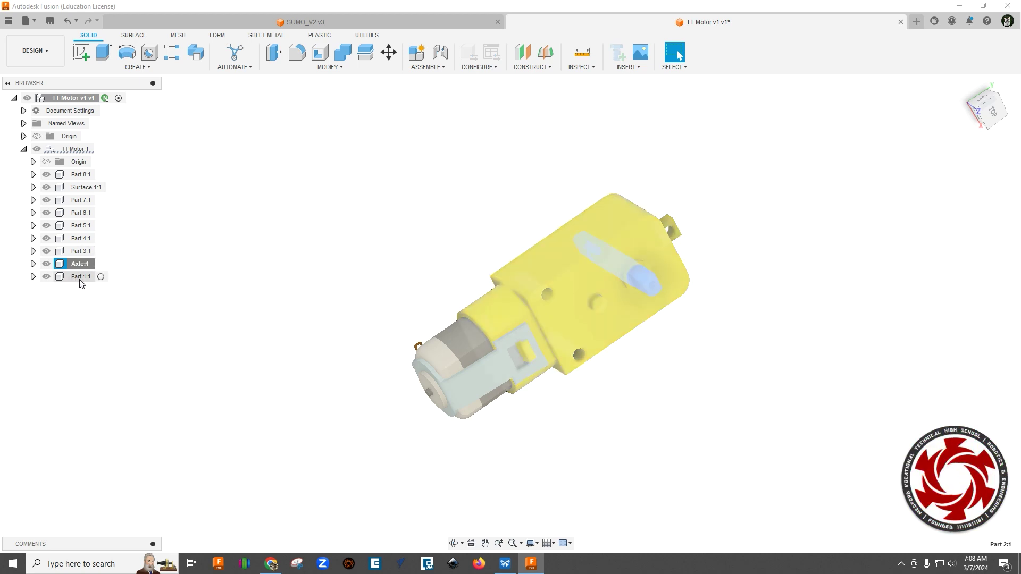
Step: Rename the Part 1:1 component as MainBody and clear the selection
click(80, 277)
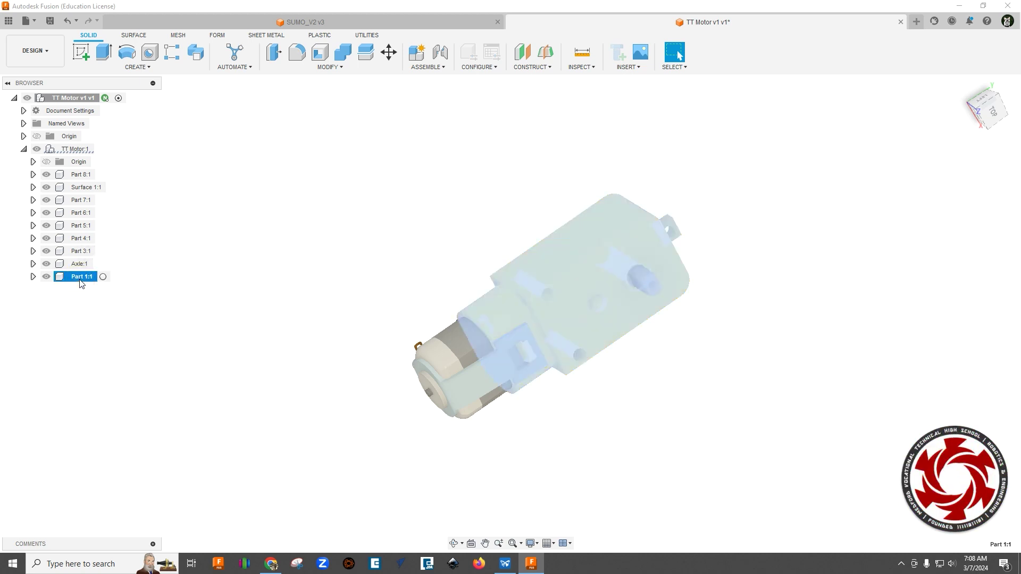
right_click(83, 277)
click(117, 205)
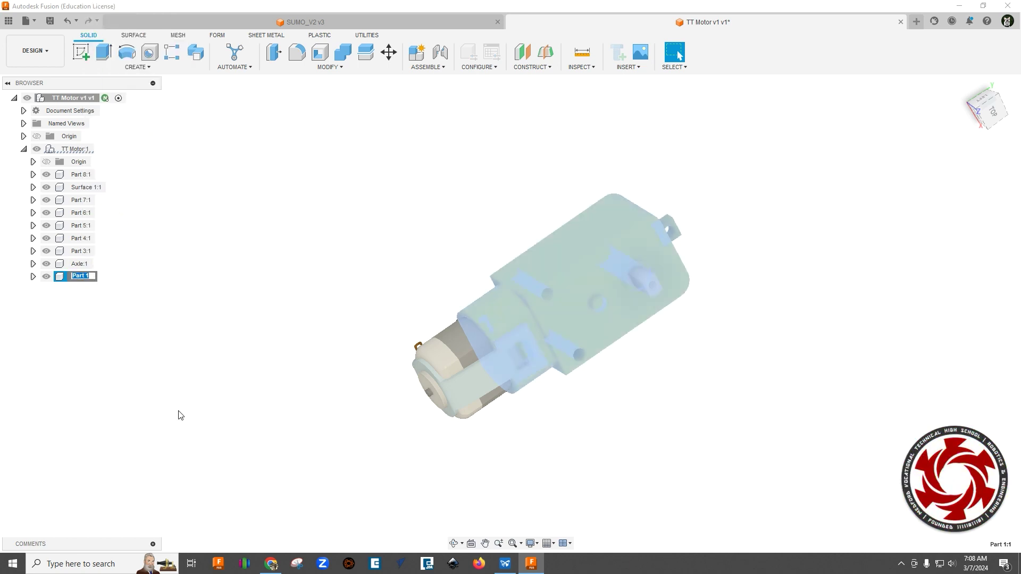
text(mainB)
key(BackSpace)
key(BackSpace)
key(BackSpace)
key(BackSpace)
key(BackSpace)
key(BackSpace)
key(BackSpace)
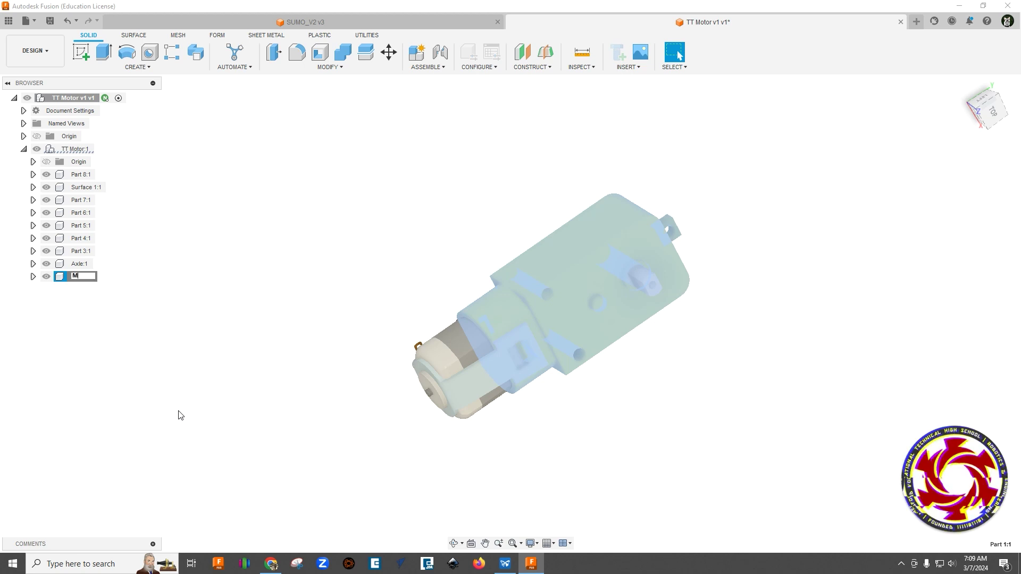
text(Main)
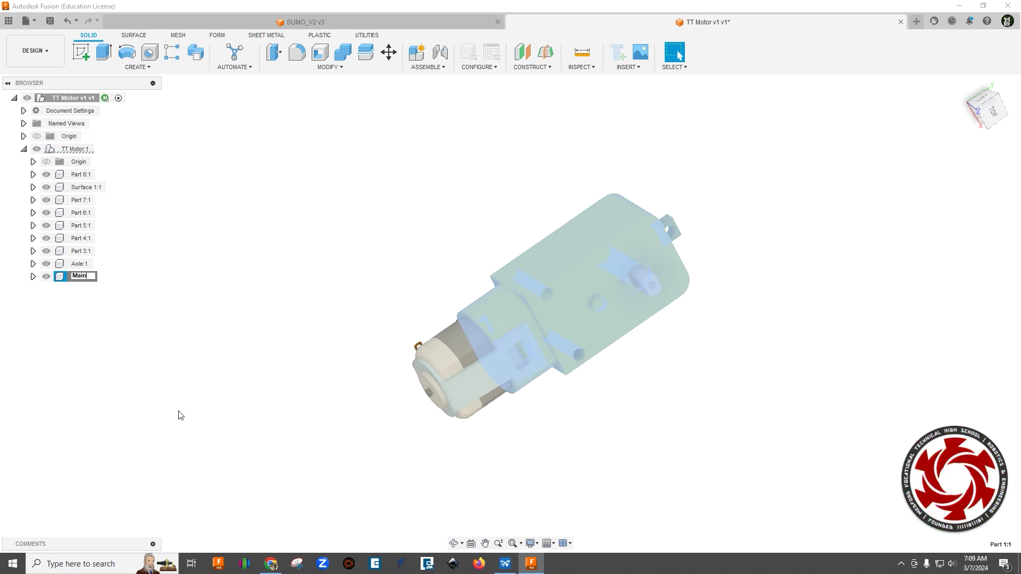
text(Body:1)
click(336, 322)
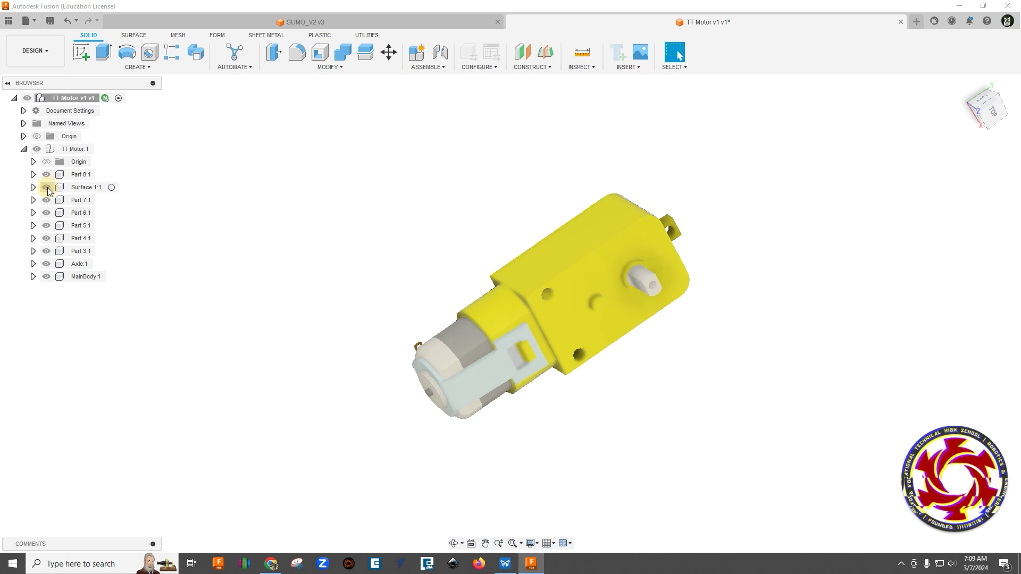
Step: Delete the Surface 1:1 component from the TT Motor assembly
right_click(77, 191)
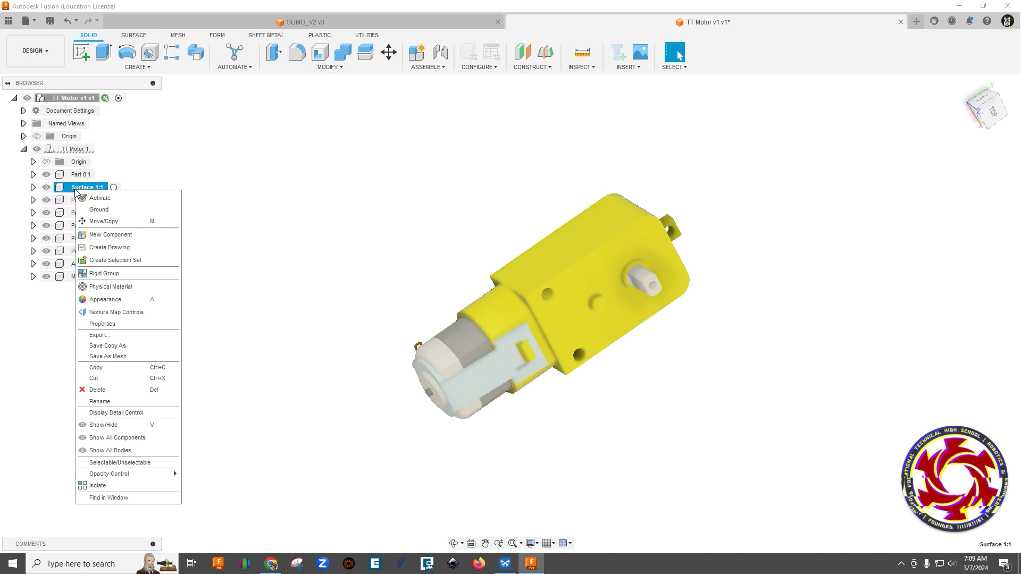
click(107, 386)
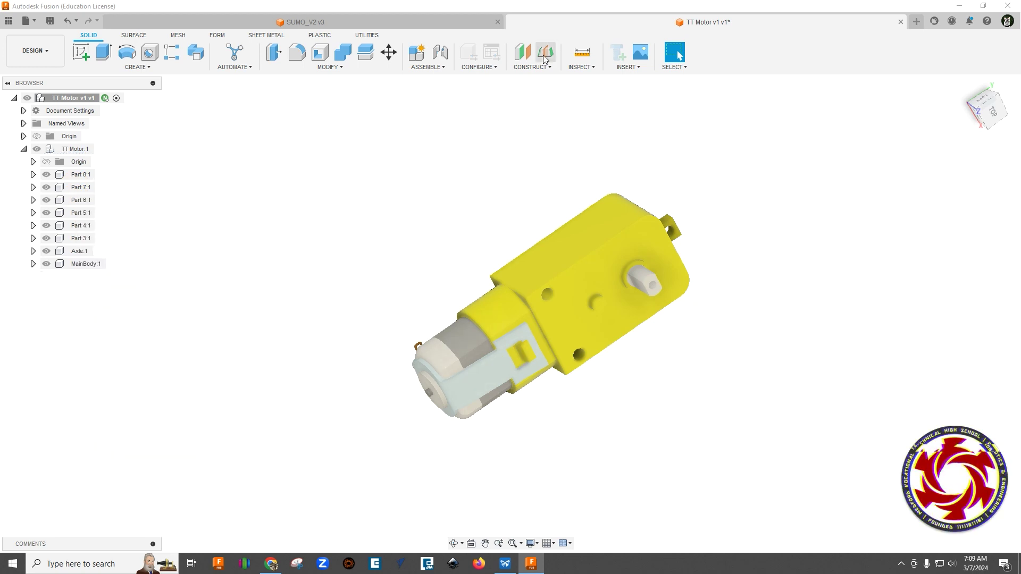
Step: Start a Combine join with the yellow MainBody as the target body and the clip from Part 8:1 as a tool body
click(344, 53)
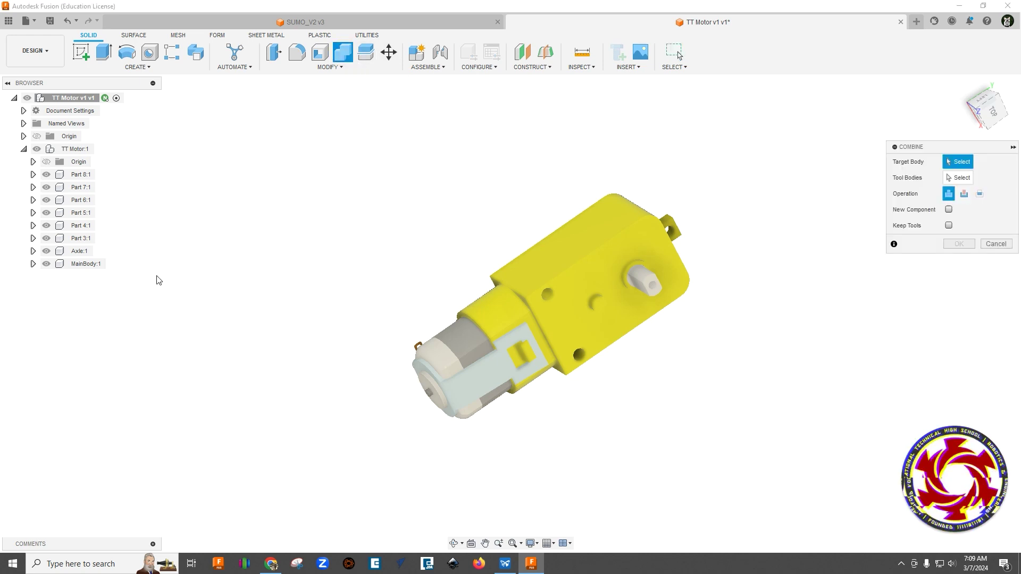
click(602, 249)
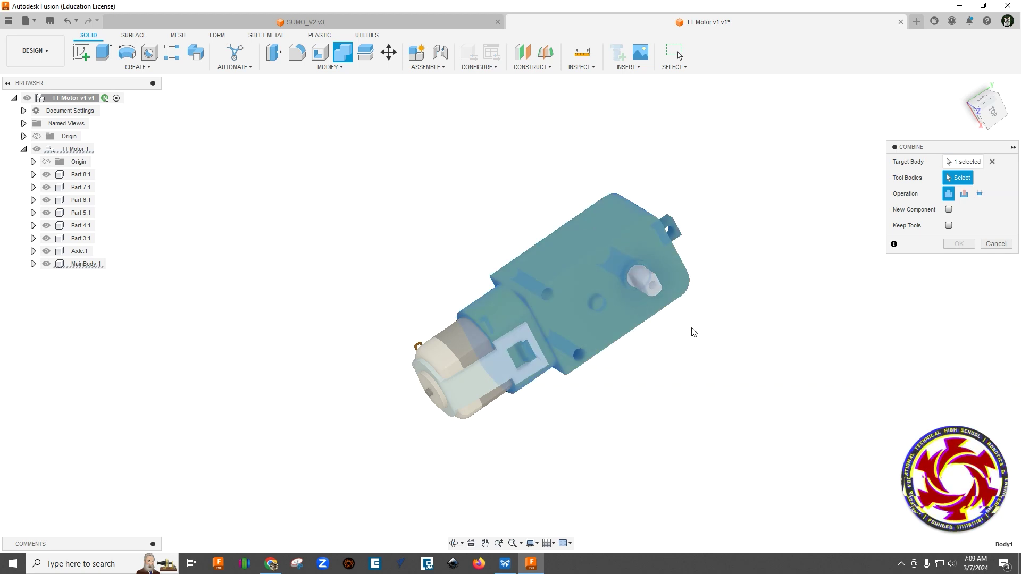
click(473, 346)
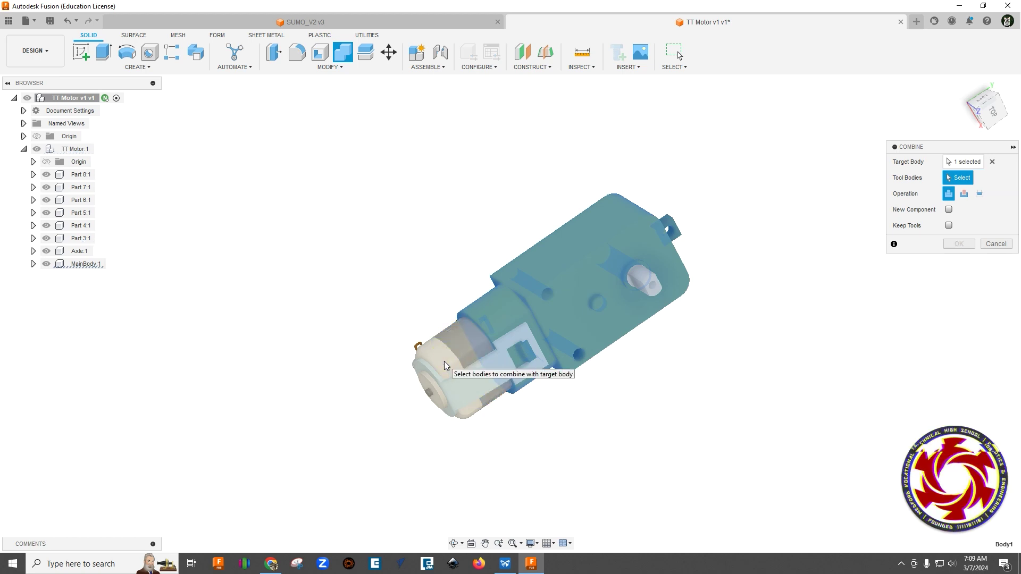
click(445, 365)
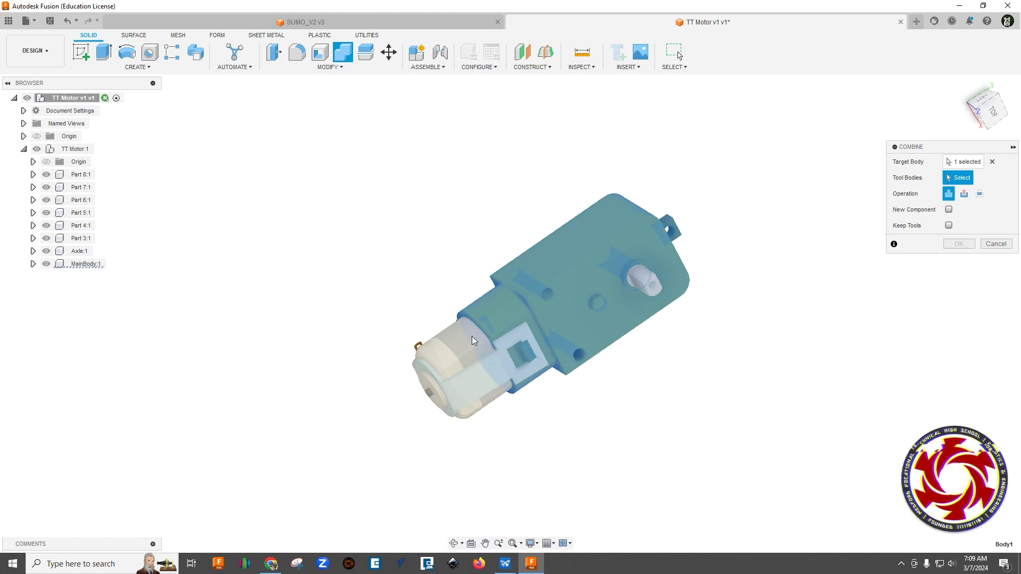
click(449, 367)
click(449, 367)
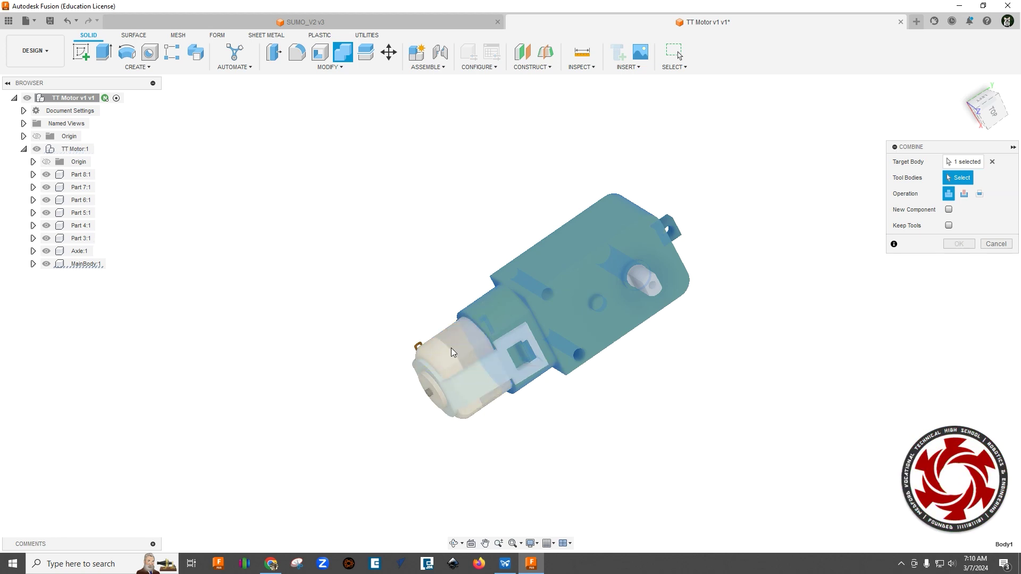
click(454, 351)
click(520, 334)
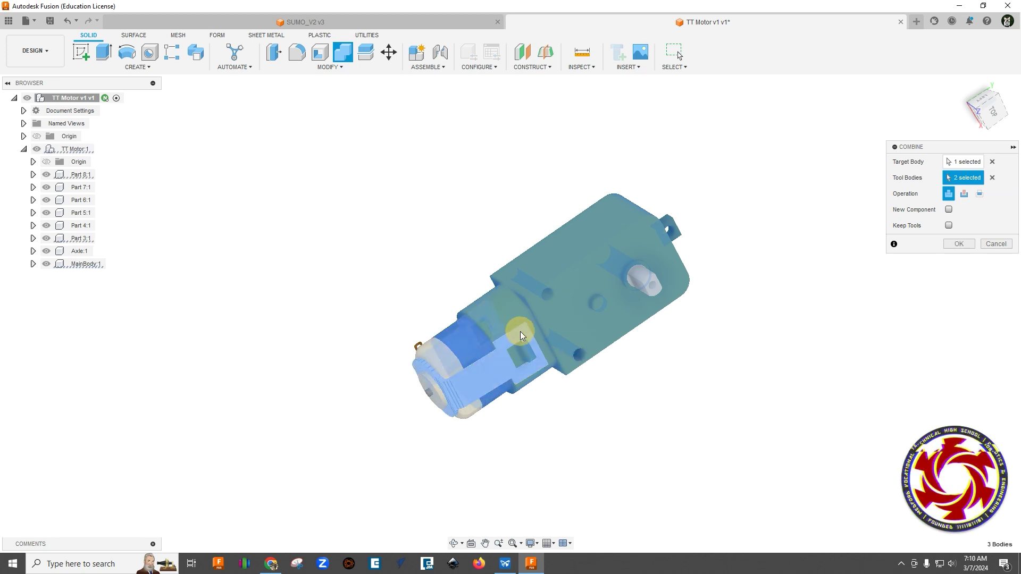
click(436, 353)
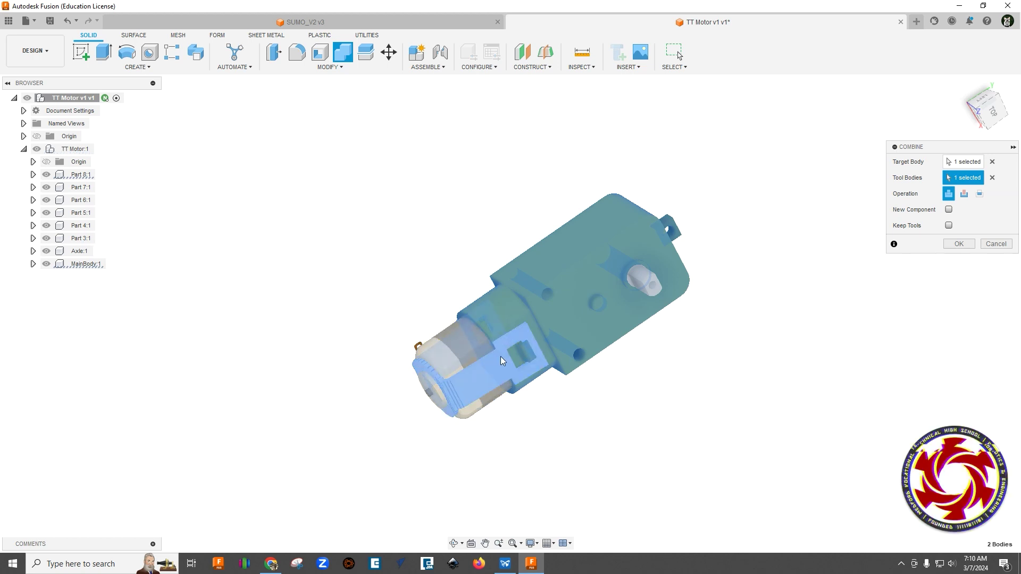
Step: Add the grey motor can and both copper terminals as tool bodies alongside the clip, and complete the join into MainBody
shift+middle_drag(422, 343, 603, 276)
scroll(549, 405, up, 3)
click(600, 274)
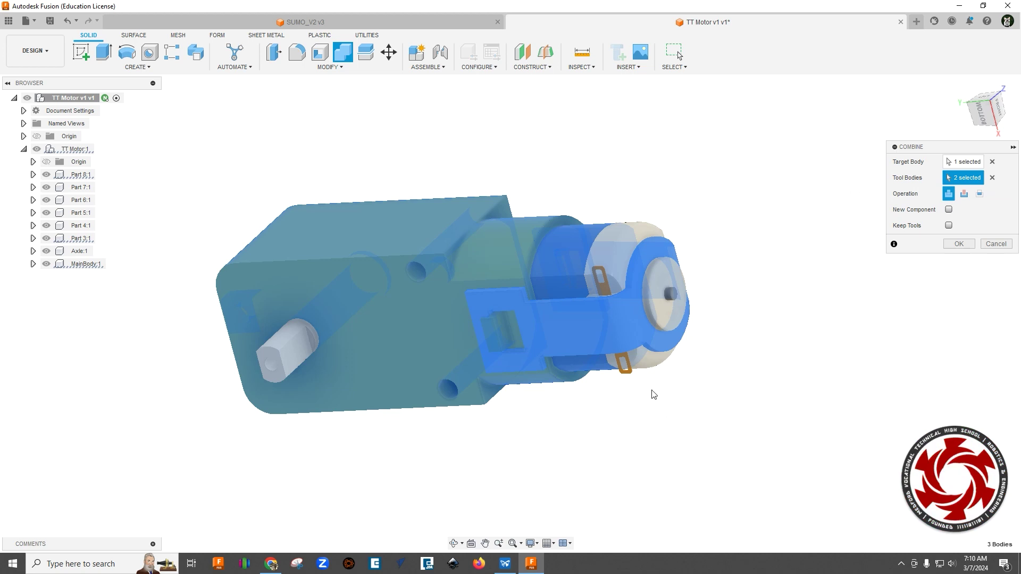
click(626, 370)
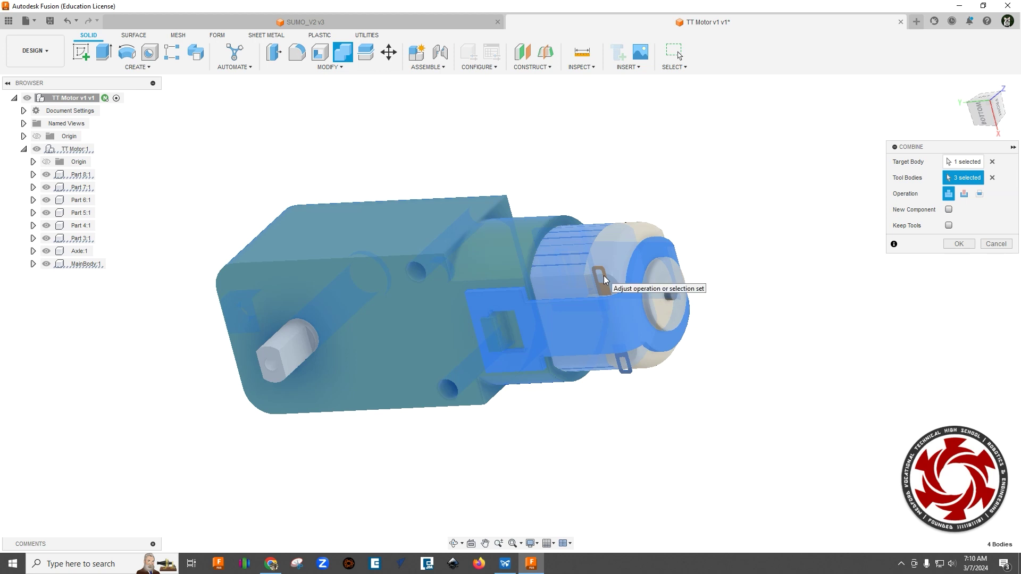
shift+middle_drag(605, 281, 636, 150)
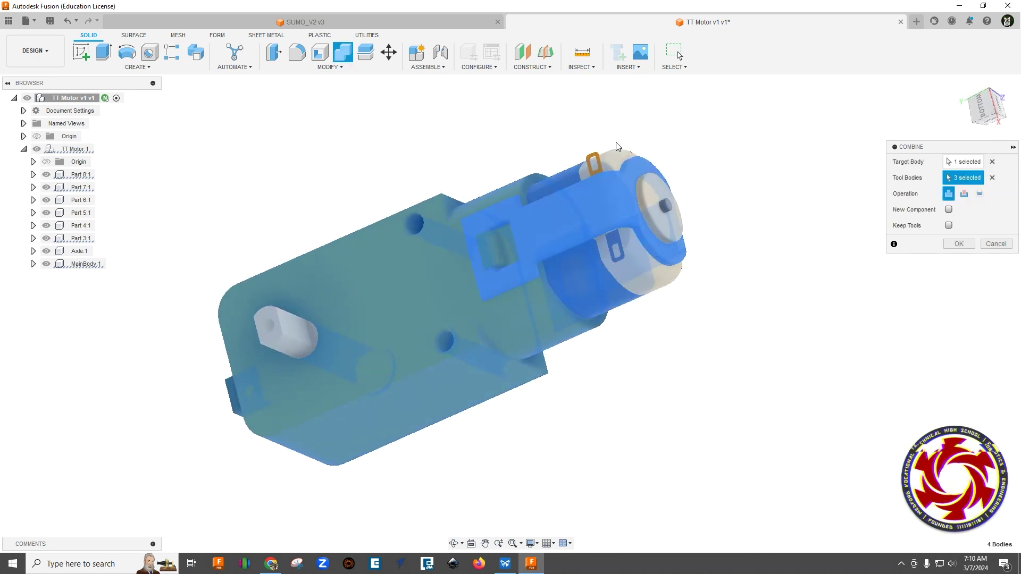
click(595, 162)
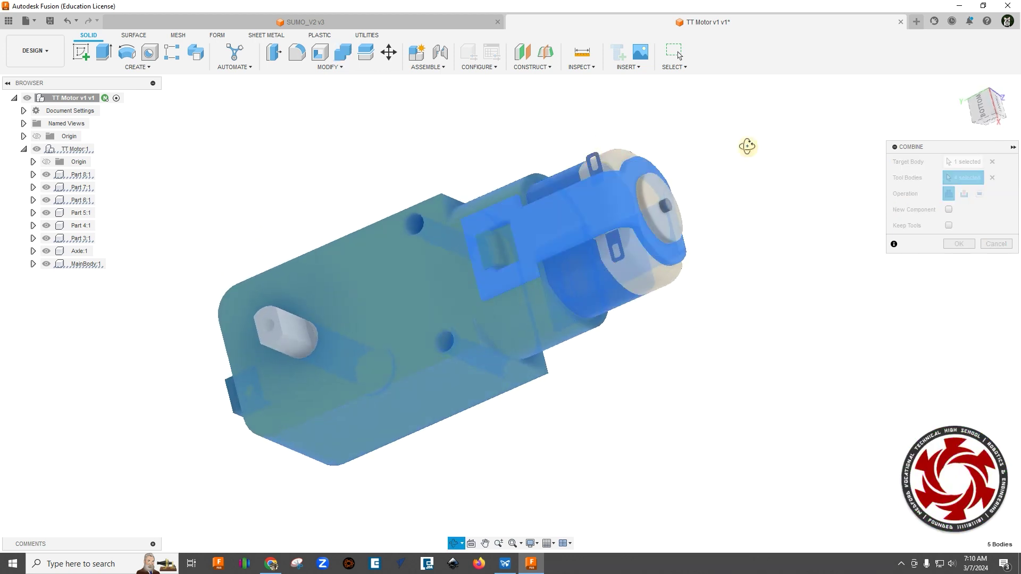
shift+middle_drag(747, 146, 748, 148)
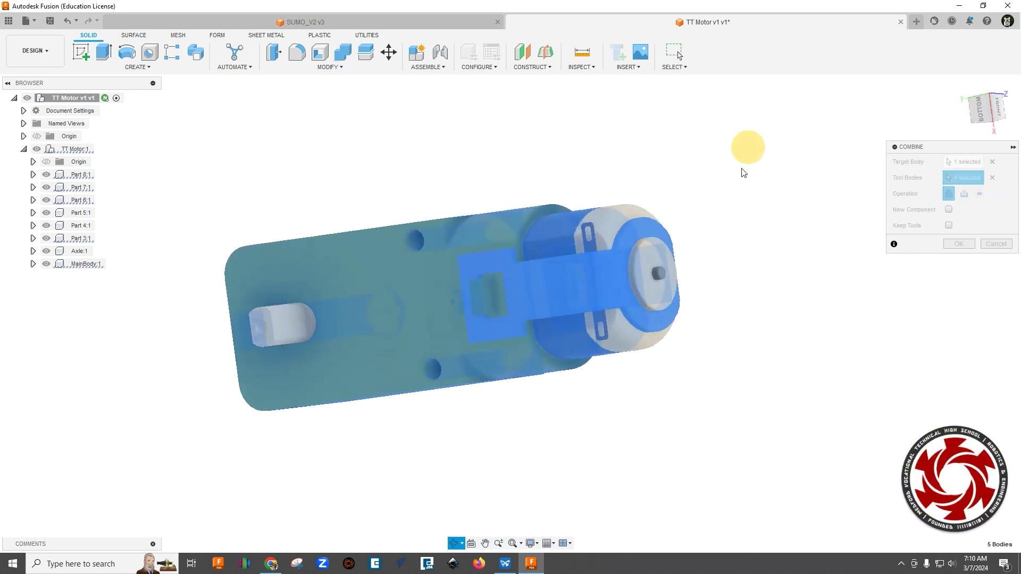
click(660, 275)
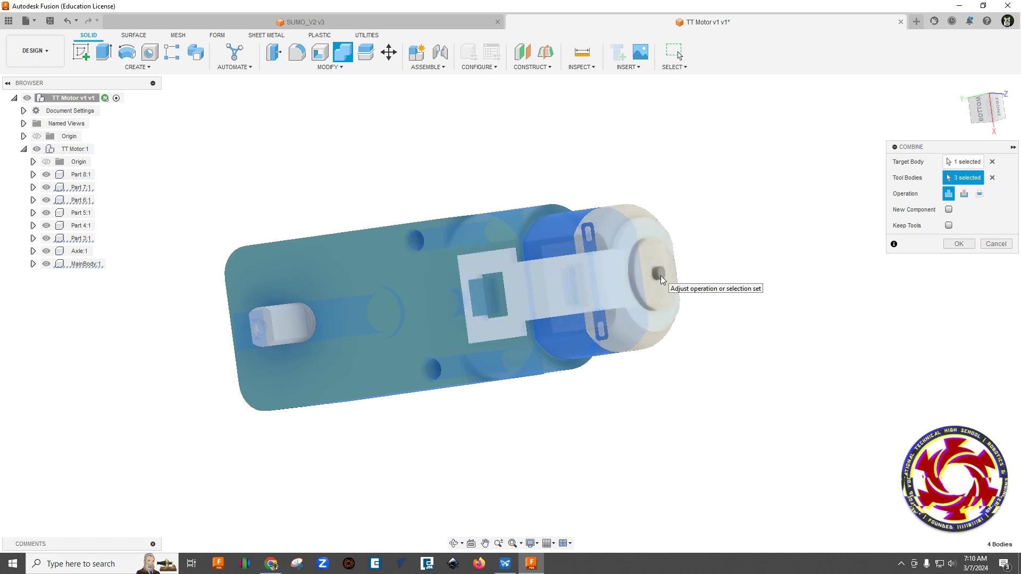
click(666, 280)
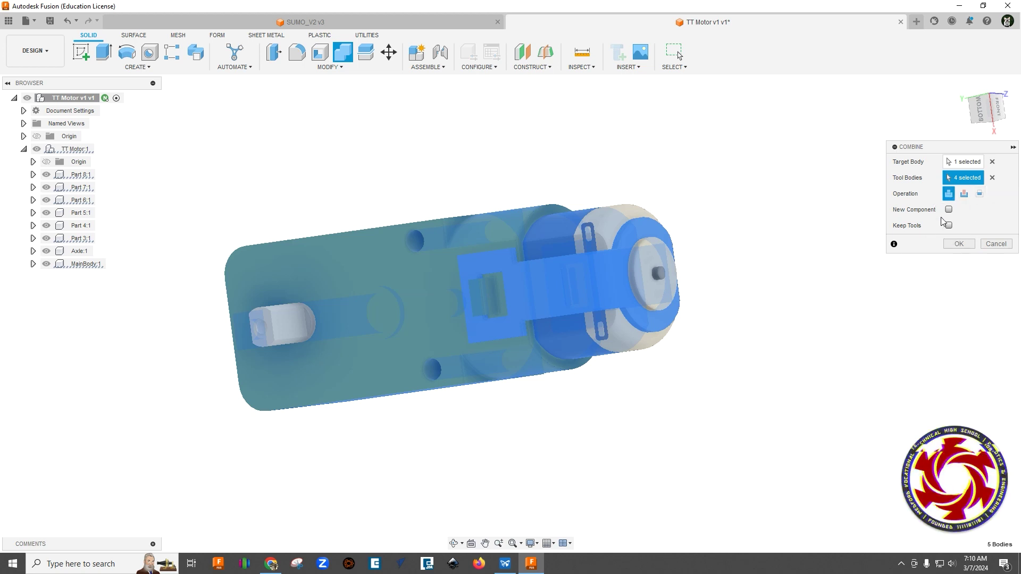
click(956, 244)
Step: Expand MainBody's bodies and toggle the visibility of Body1, Body2 and Body3 to identify them, leaving Body1 hidden
shift+middle_drag(871, 249, 837, 273)
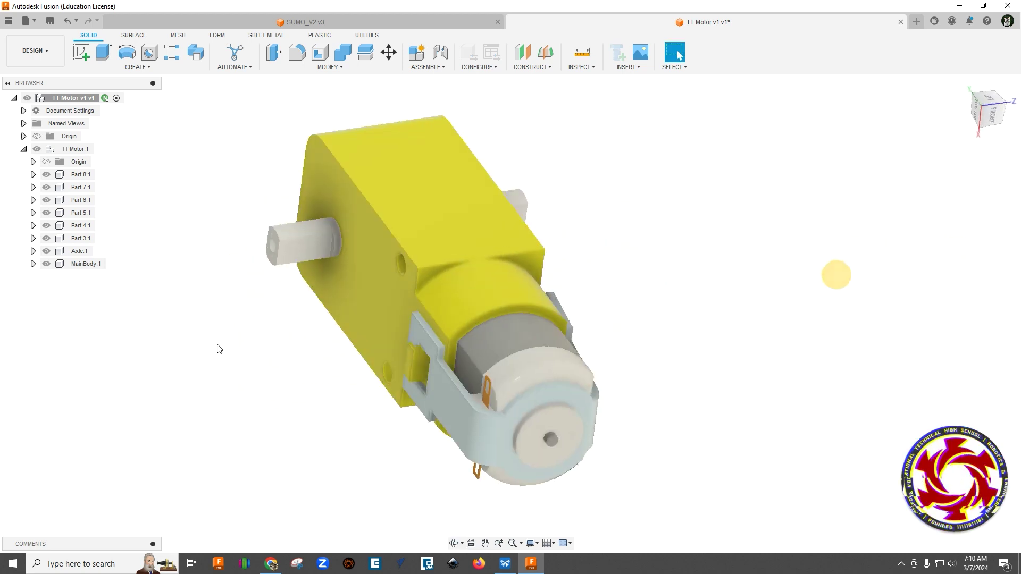
click(33, 264)
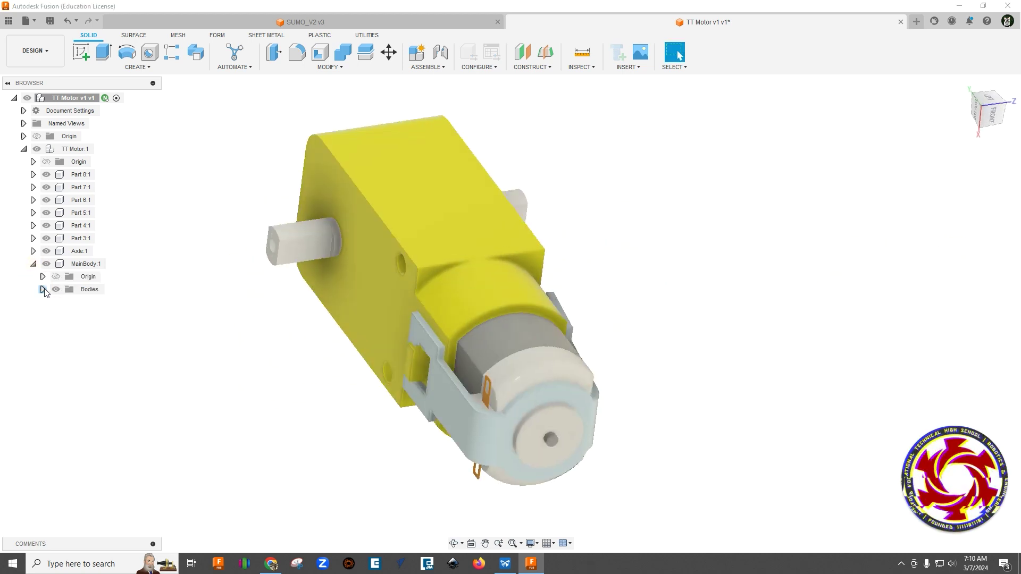
click(43, 289)
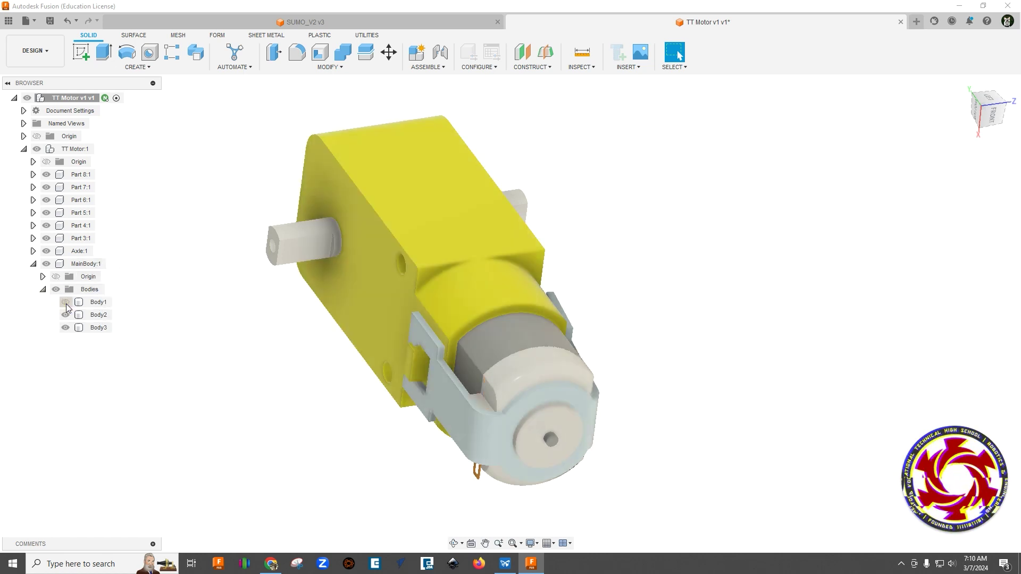
click(65, 302)
click(66, 315)
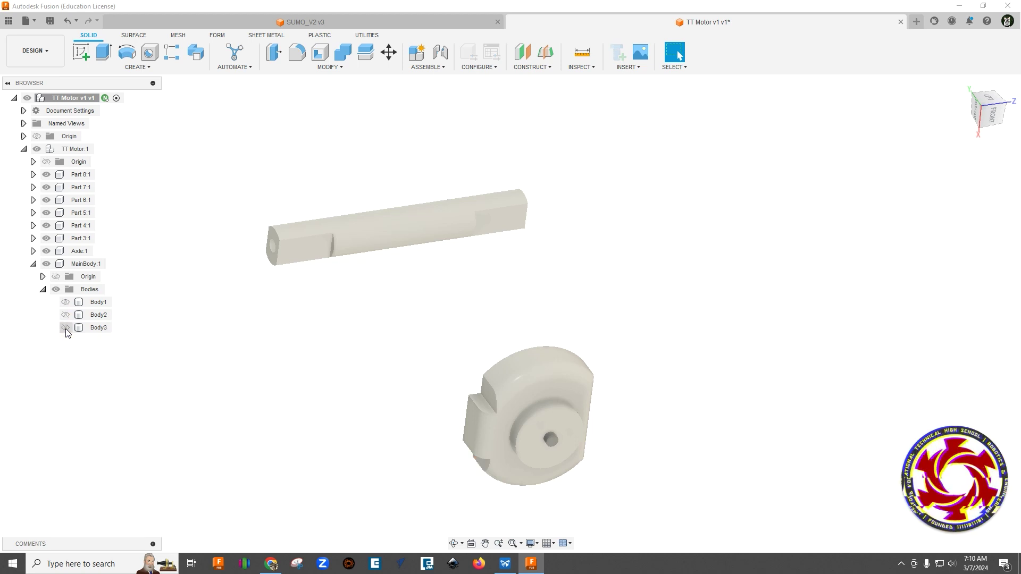
click(65, 327)
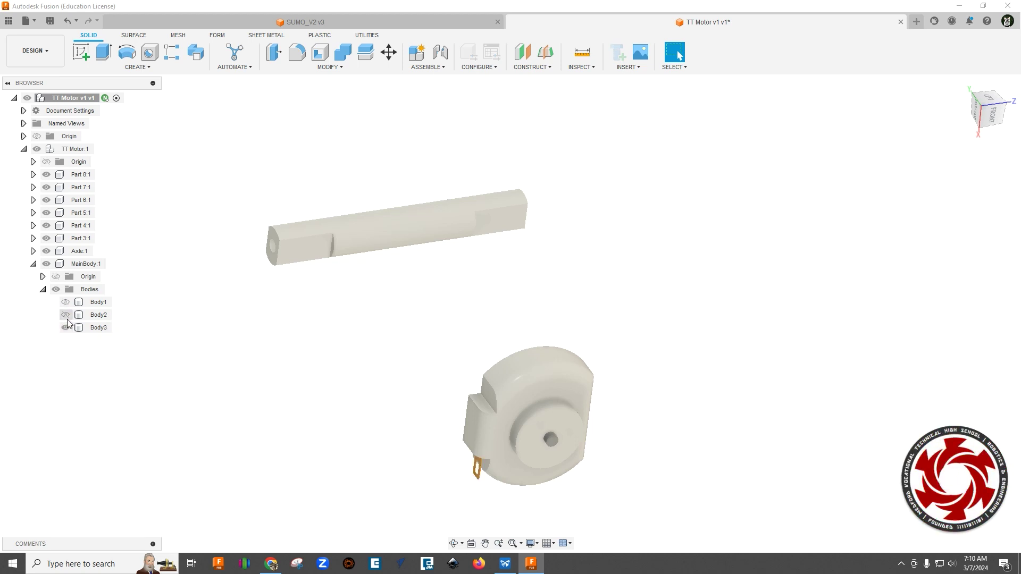
click(65, 315)
click(109, 315)
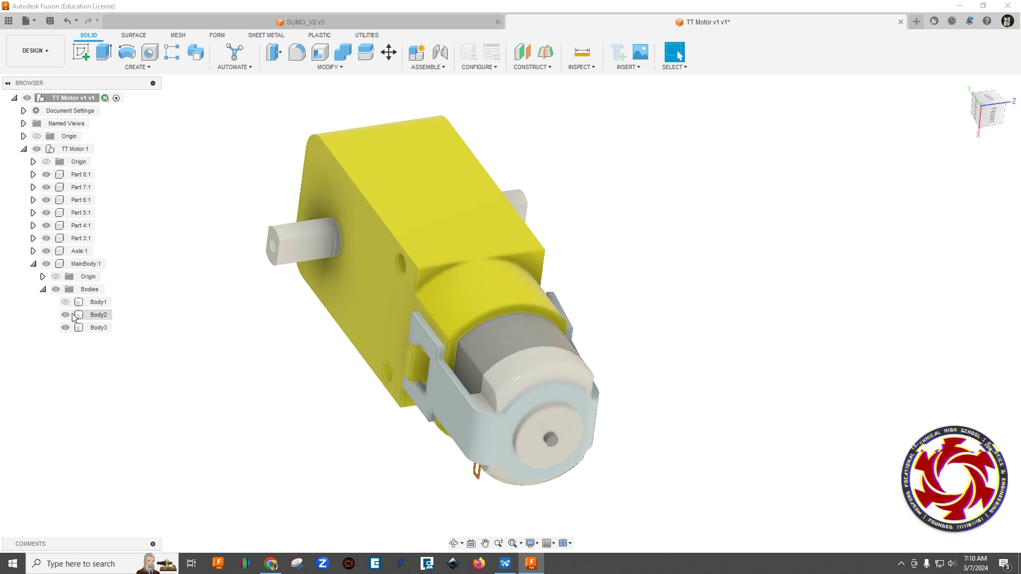
click(65, 315)
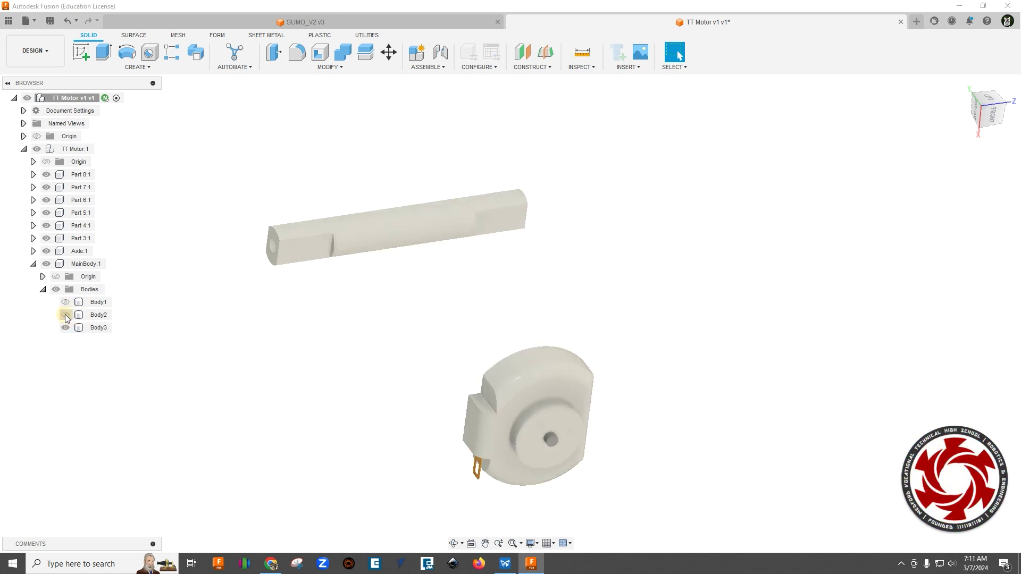
click(65, 316)
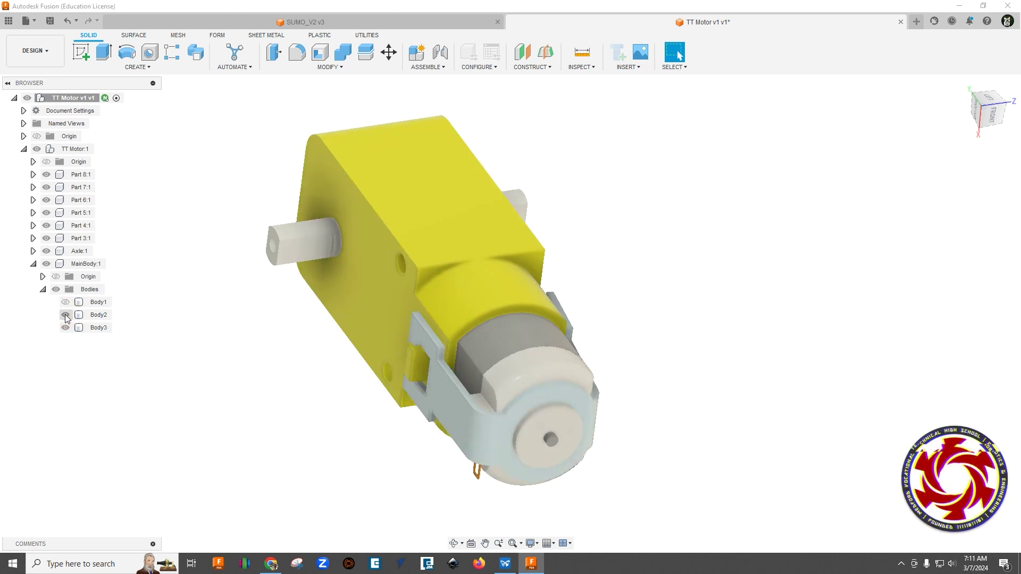
Step: Delete the Part 8:1, Part 7:1 and Part 6:1 components after checking that they contain no bodies
click(33, 174)
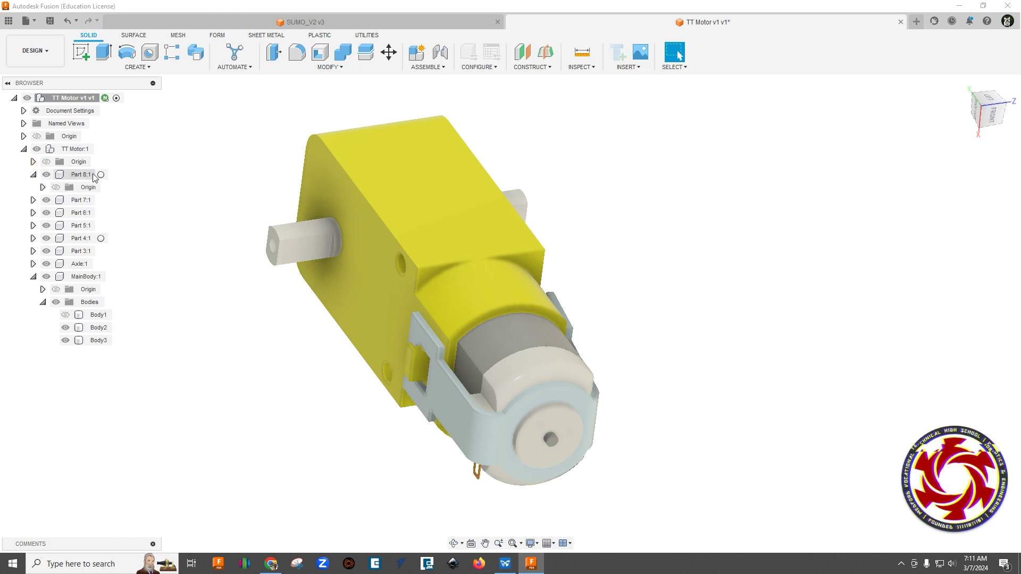
right_click(84, 181)
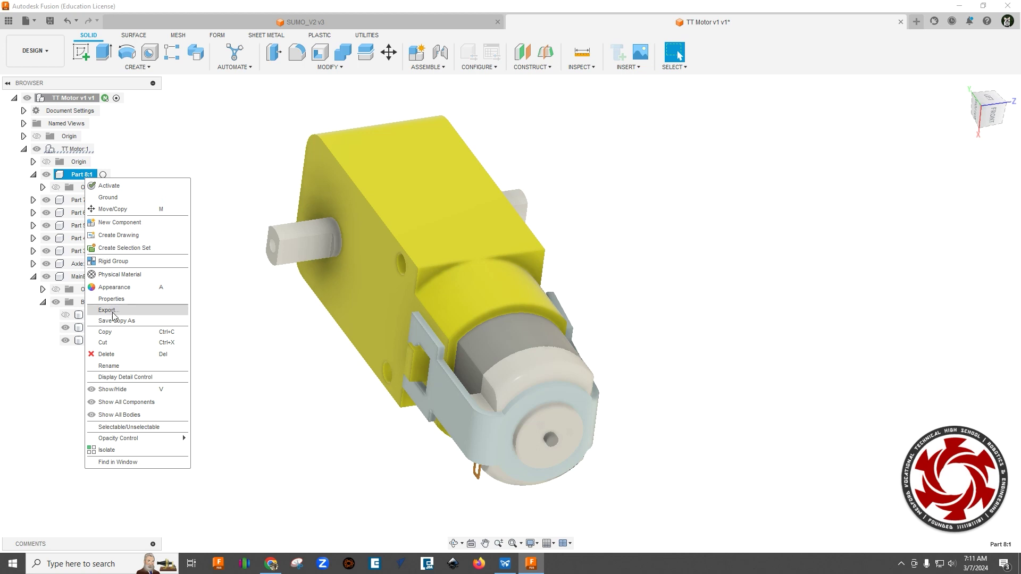
click(114, 352)
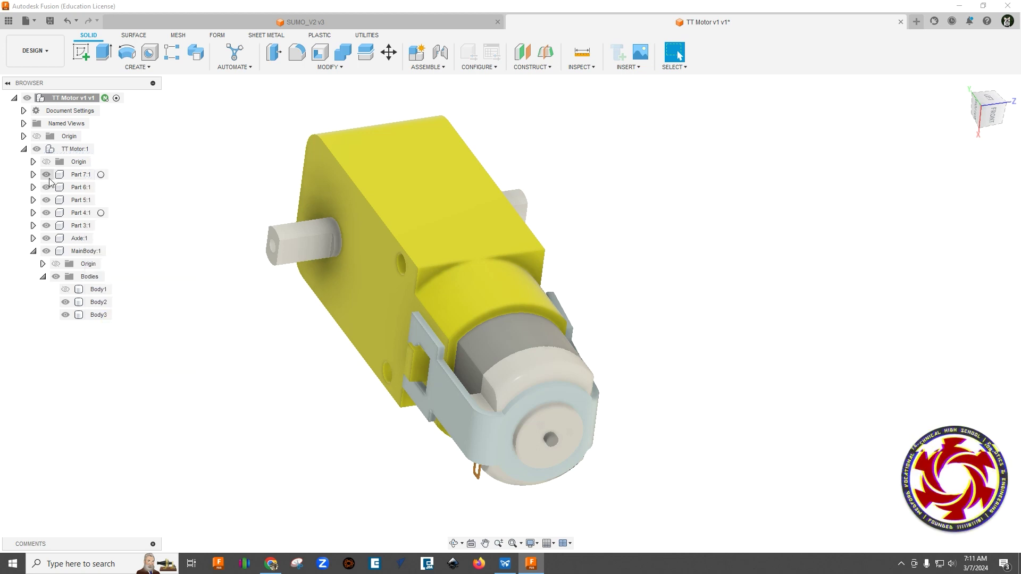
click(33, 174)
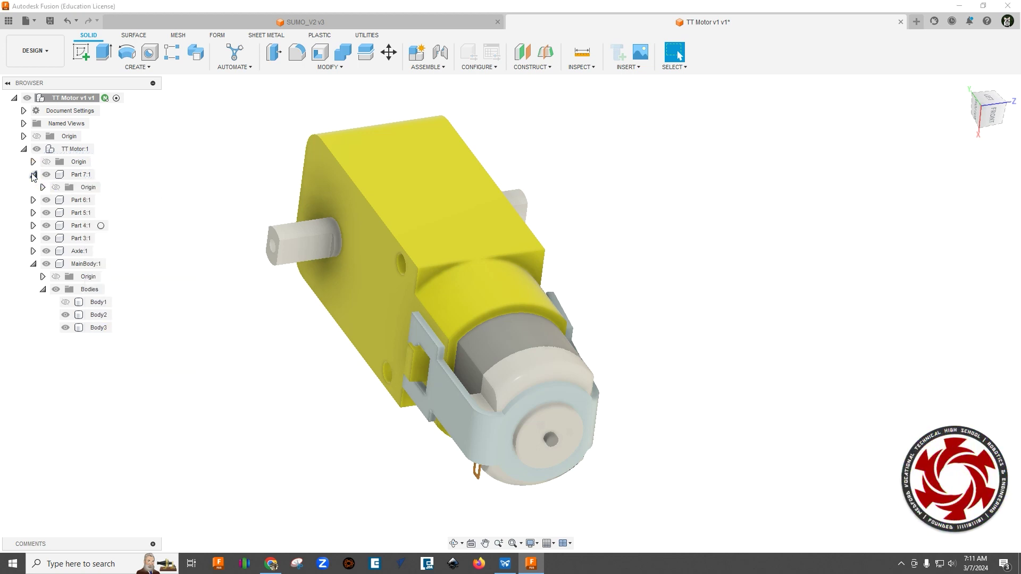
right_click(82, 176)
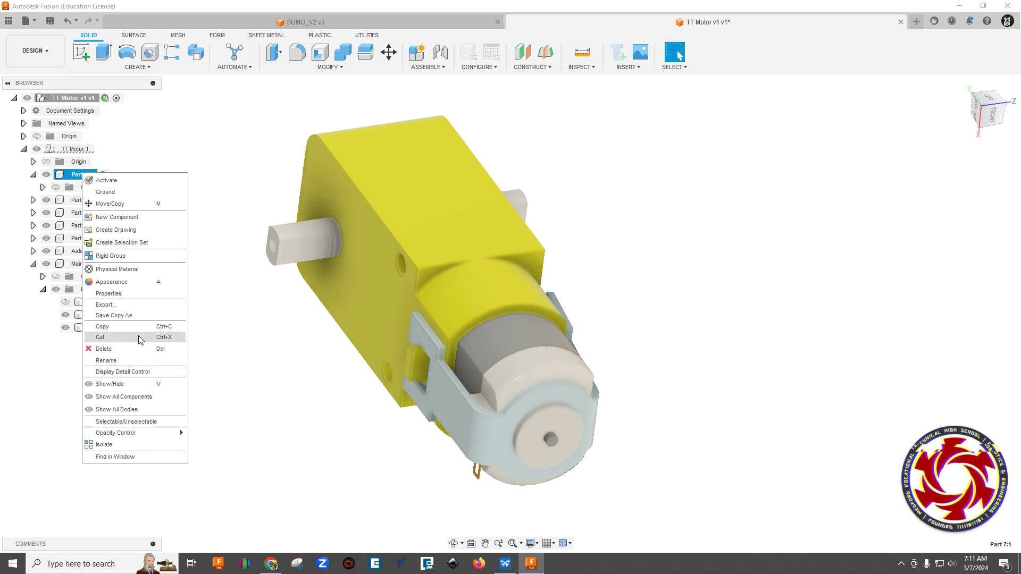
click(120, 350)
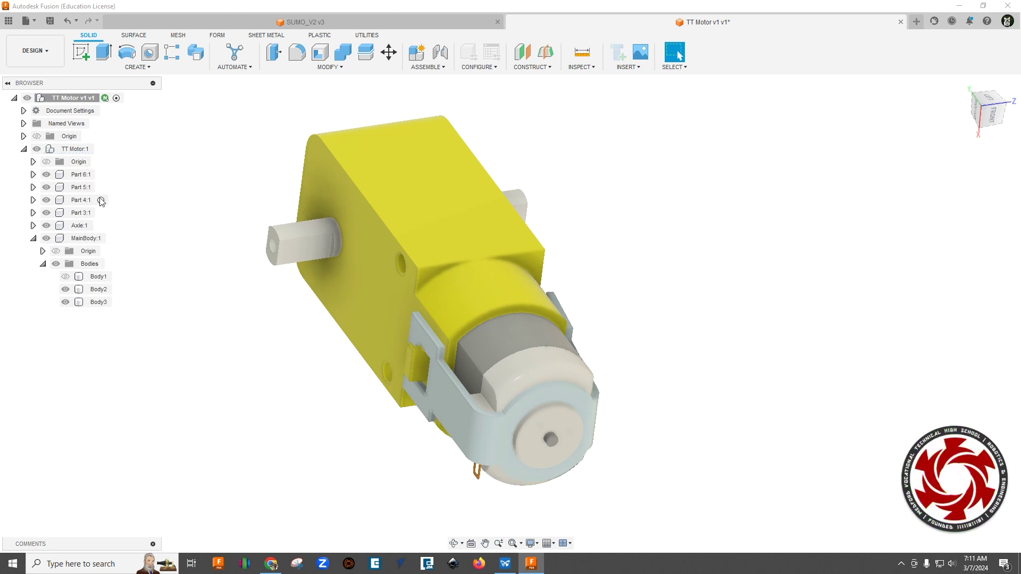
click(33, 174)
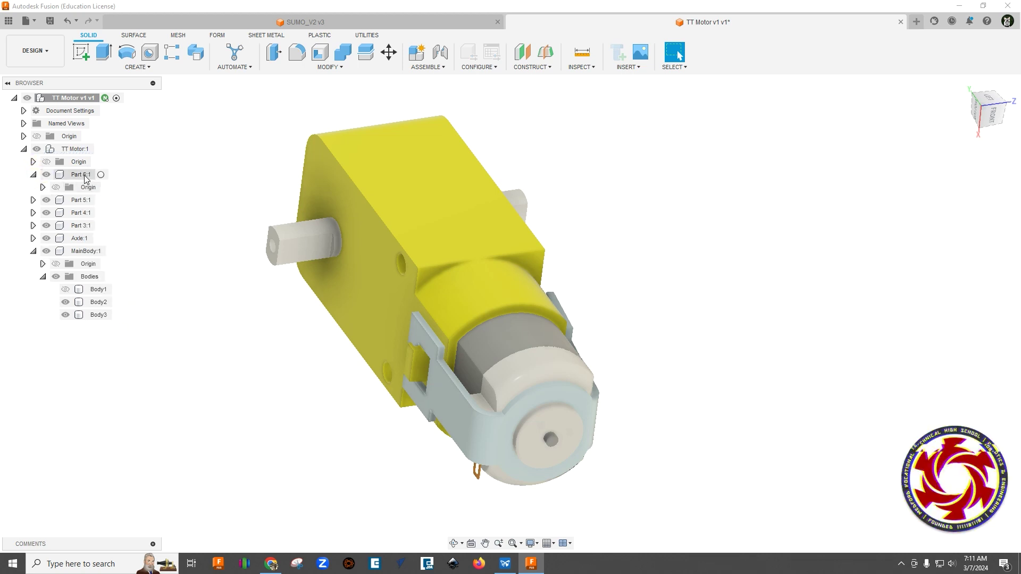
right_click(84, 175)
click(119, 353)
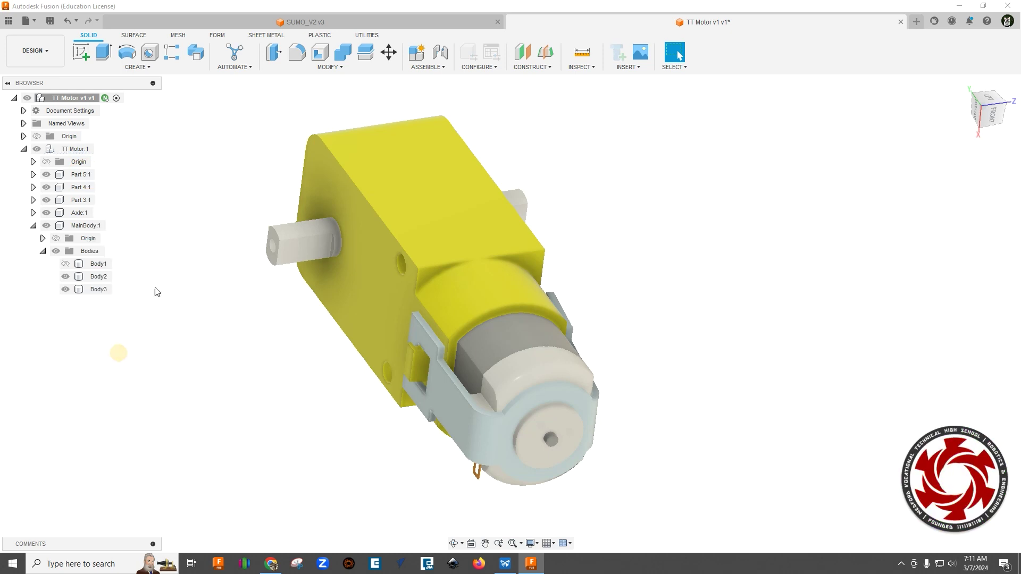
Step: Check the contents of Part 5:1, Part 4:1 and Part 3:1 in the component tree, and delete the bodiless Part 3:1 component
click(33, 174)
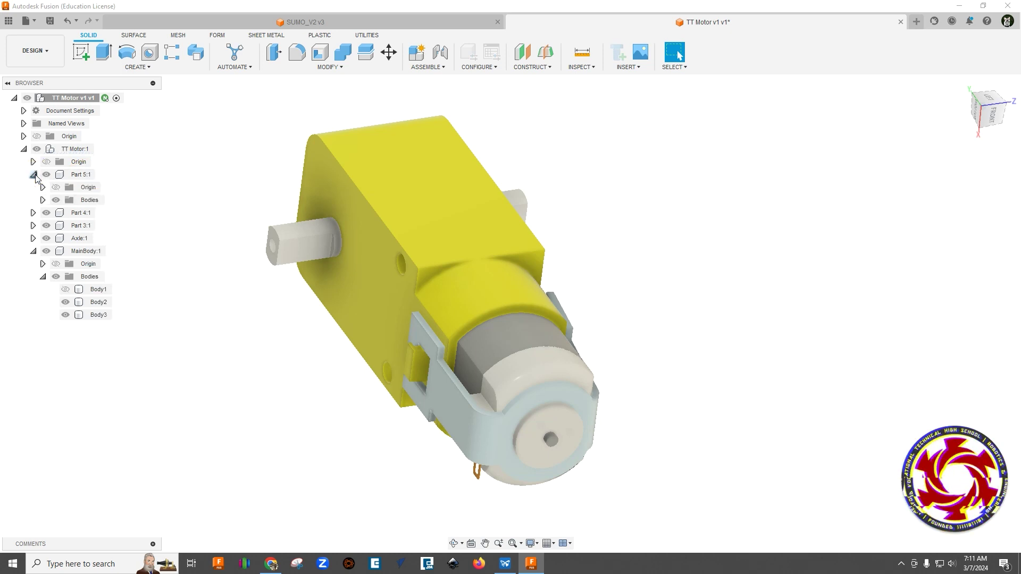
click(42, 200)
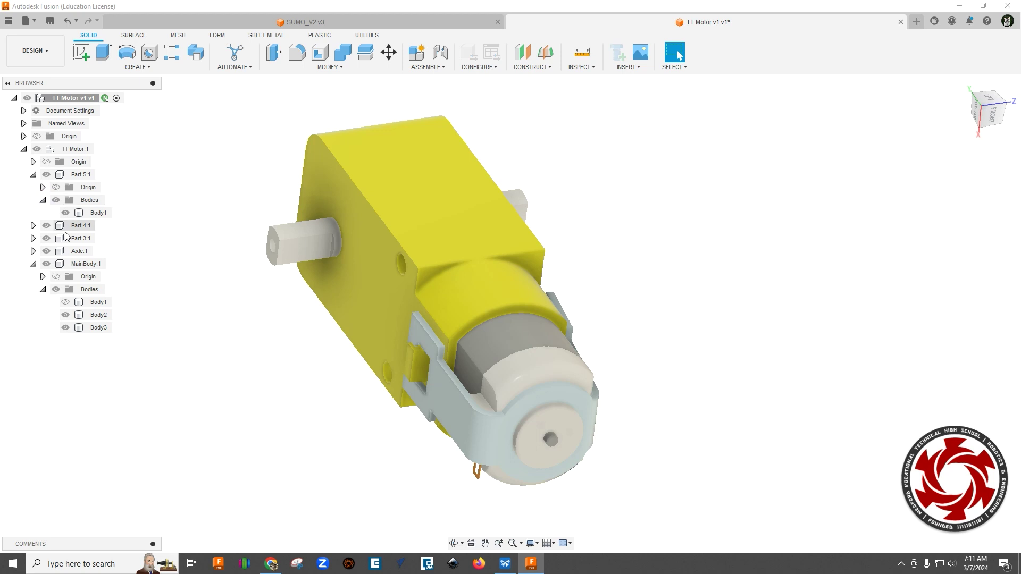
click(33, 226)
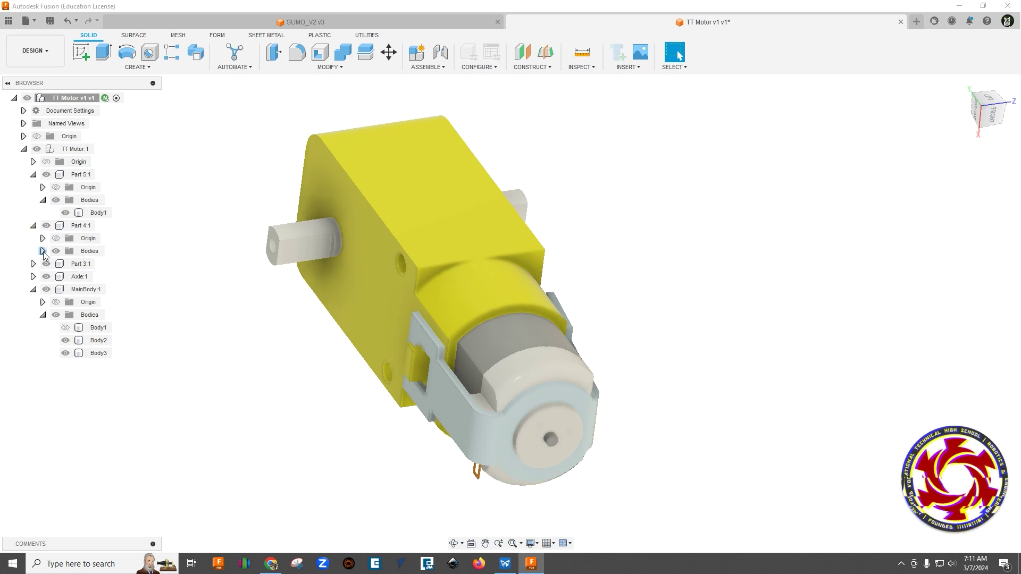
click(42, 251)
click(33, 277)
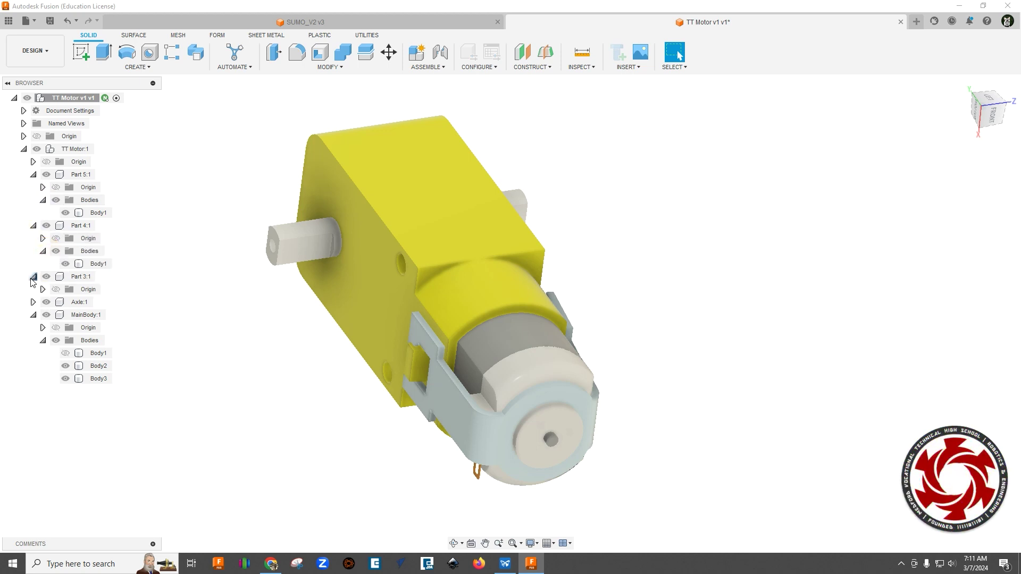
right_click(81, 277)
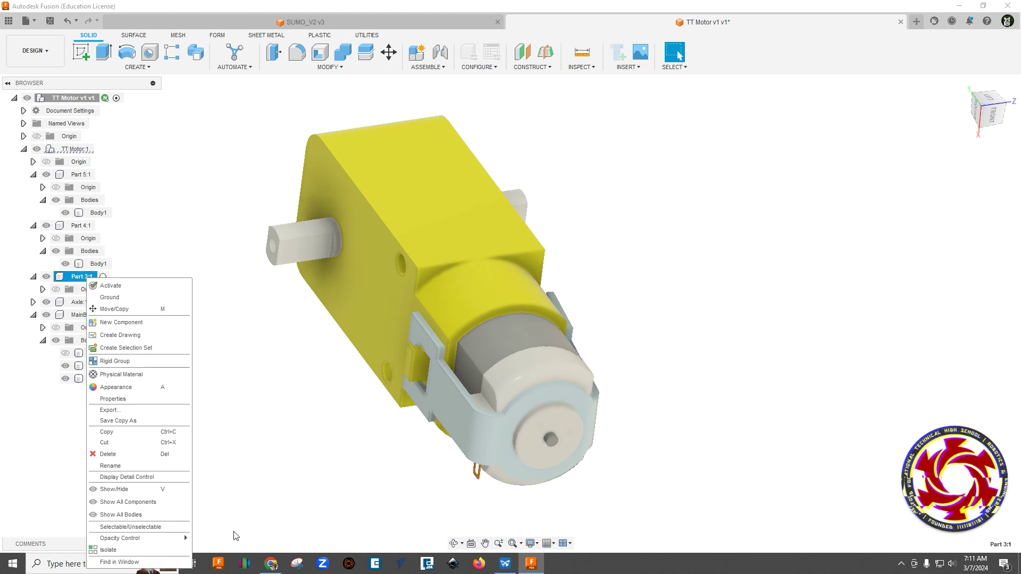
click(123, 454)
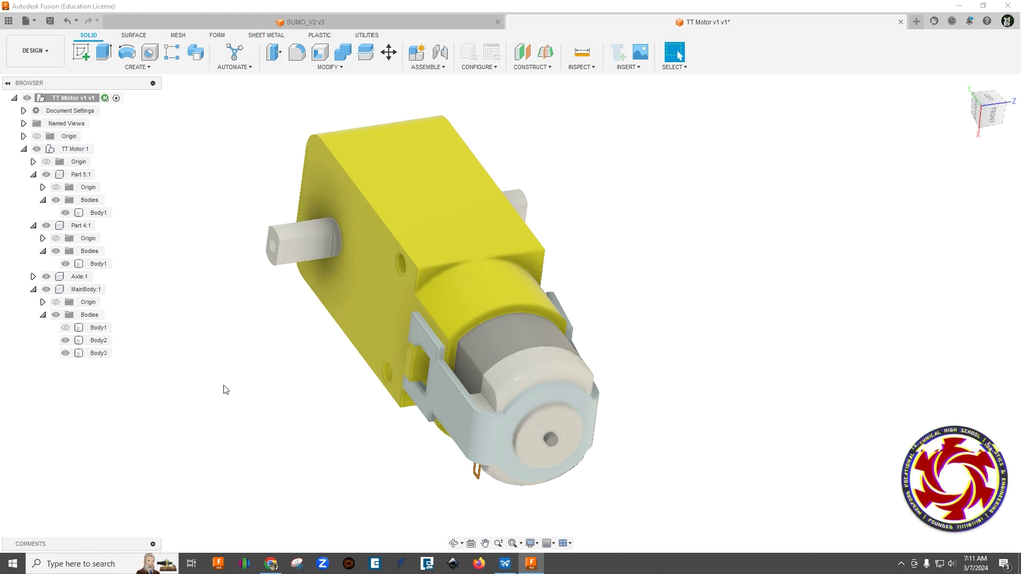
Step: Join MainBody's Body3 and Body1 and the bodies of Part 4:1 and Part 5:1 into MainBody's Body2 with Combine
click(340, 176)
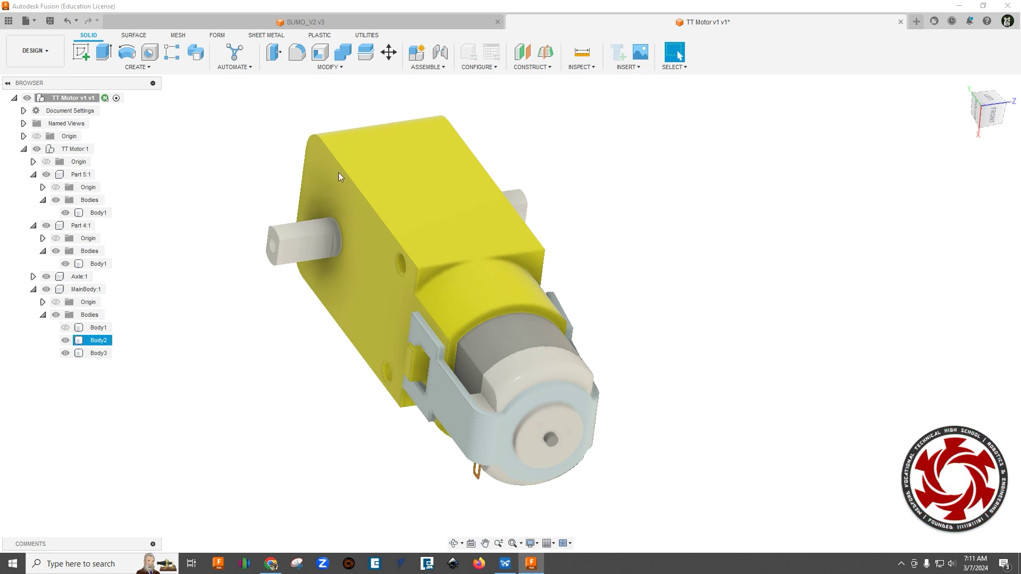
click(343, 51)
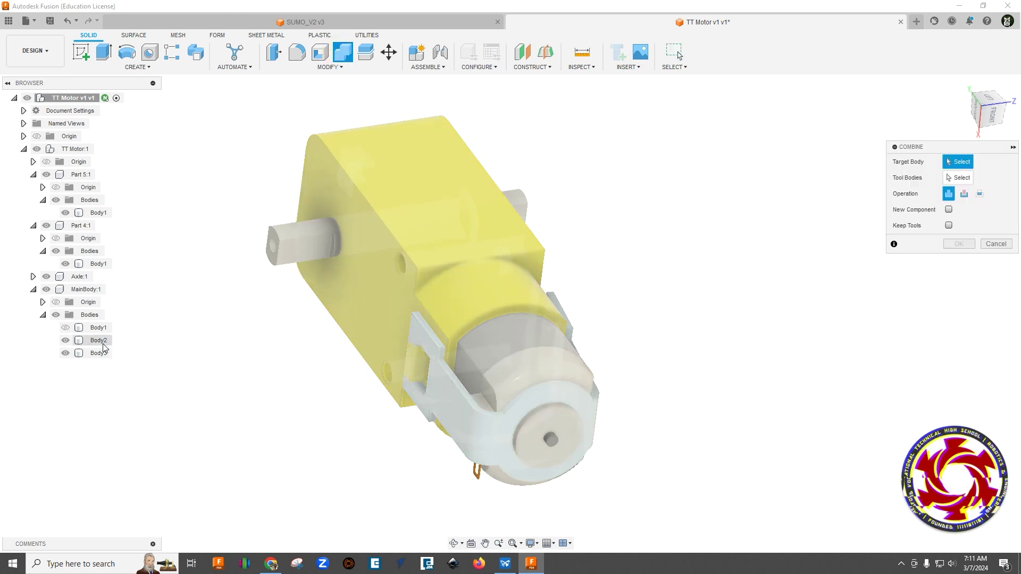
click(98, 343)
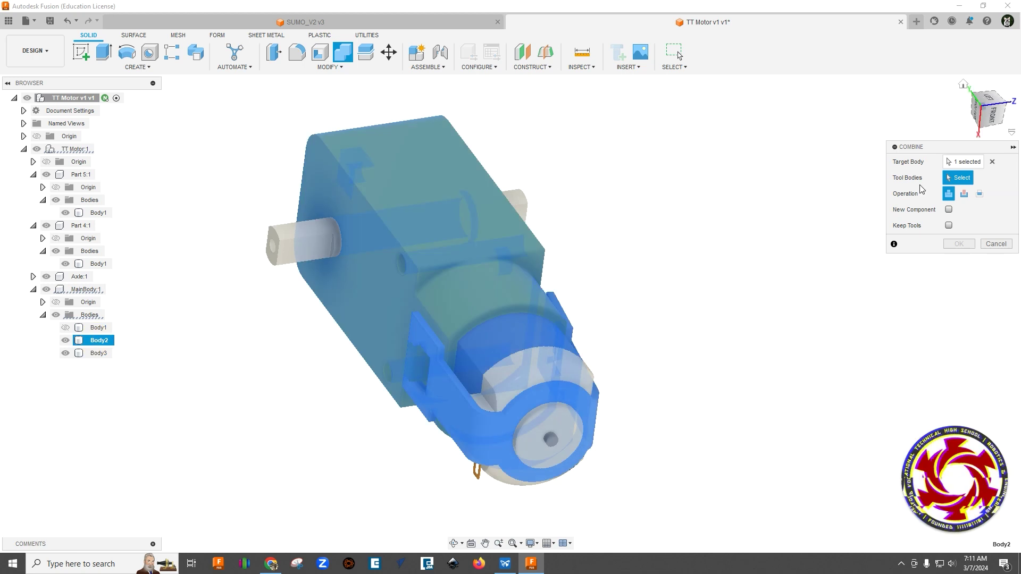
click(97, 355)
click(106, 328)
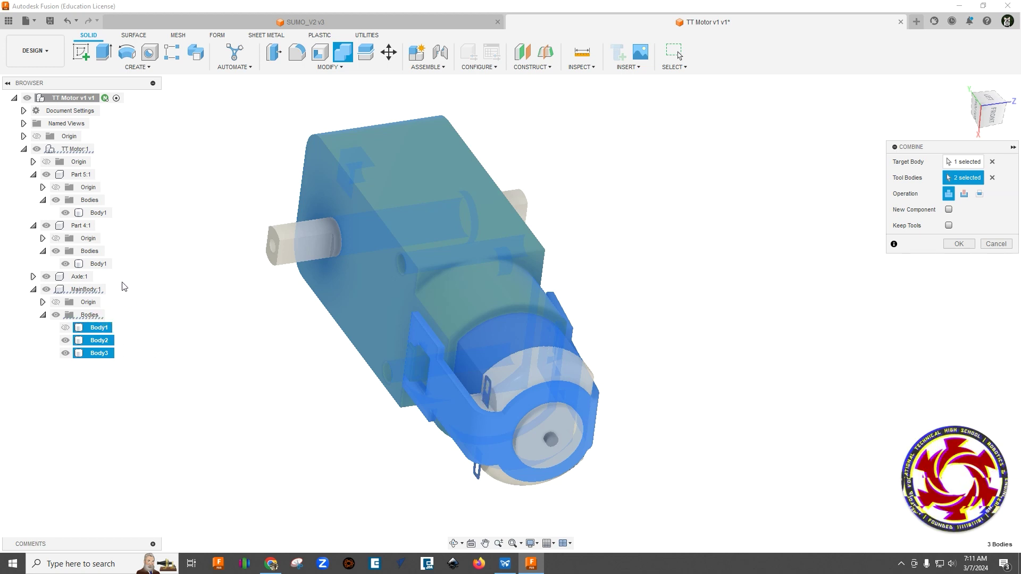
click(98, 263)
click(99, 213)
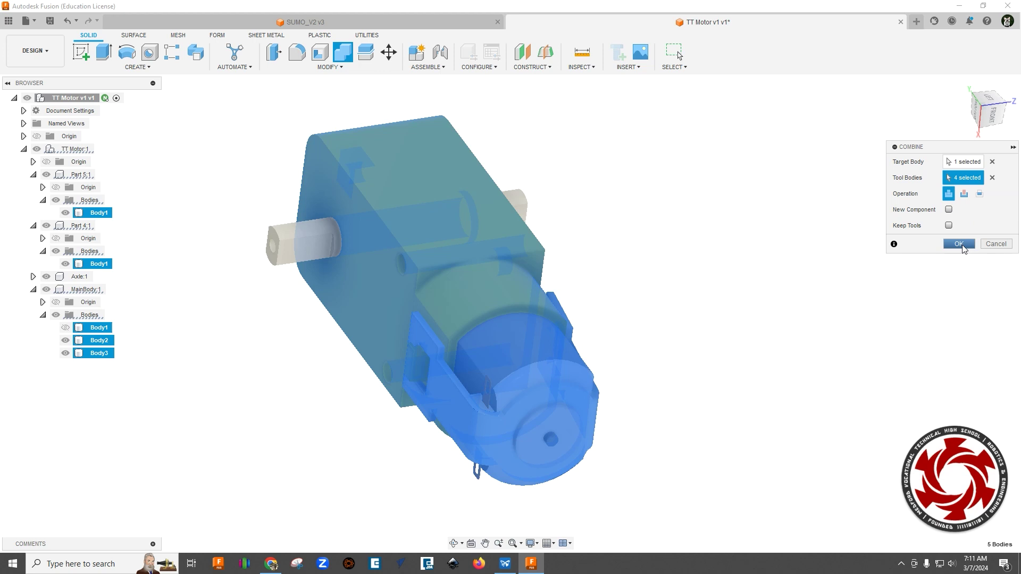
click(958, 244)
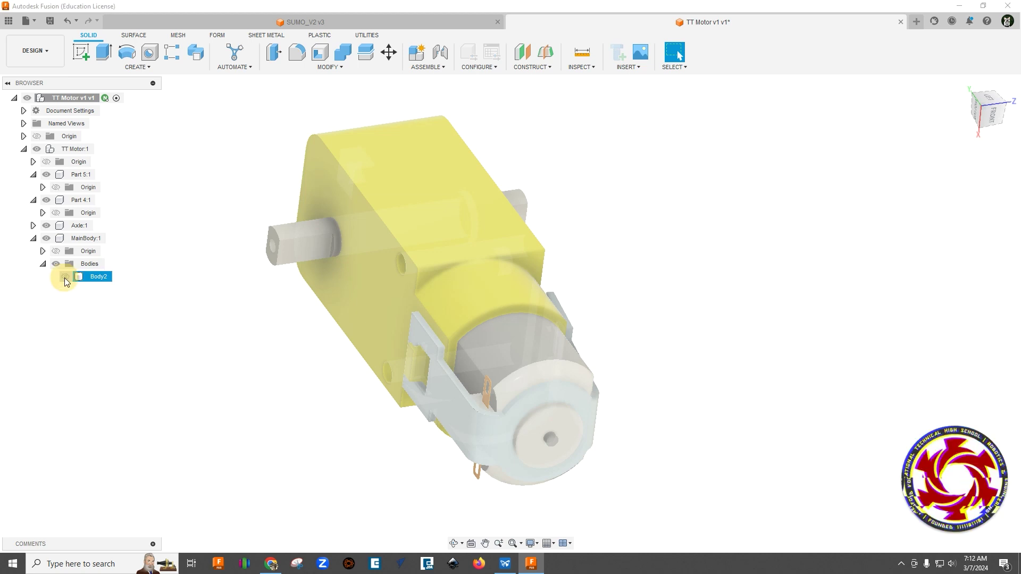
Step: Check the combined body by hiding and reshowing it, and rename Body2 in the MainBody component as MainBody
click(65, 276)
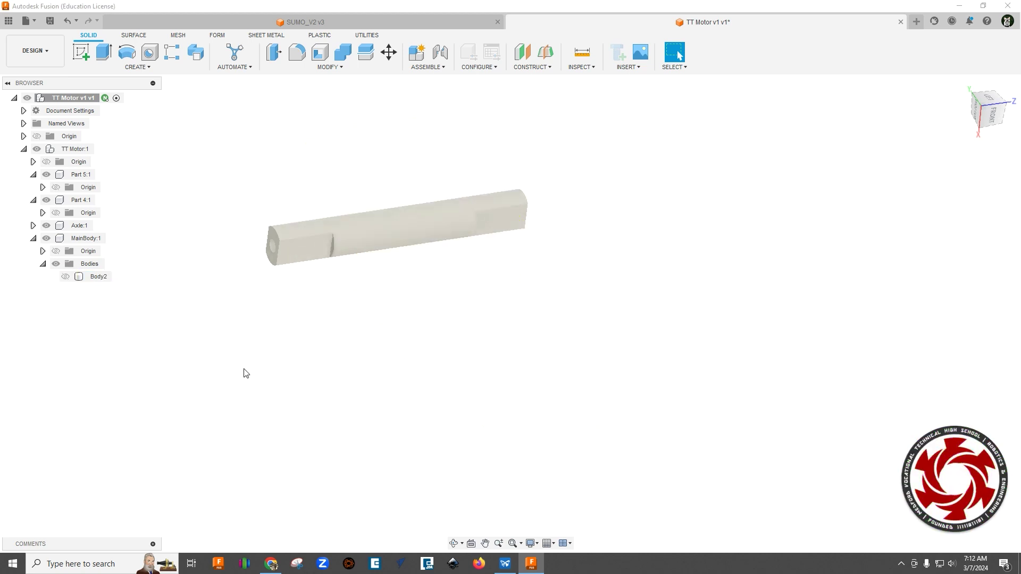
click(65, 277)
double_click(100, 276)
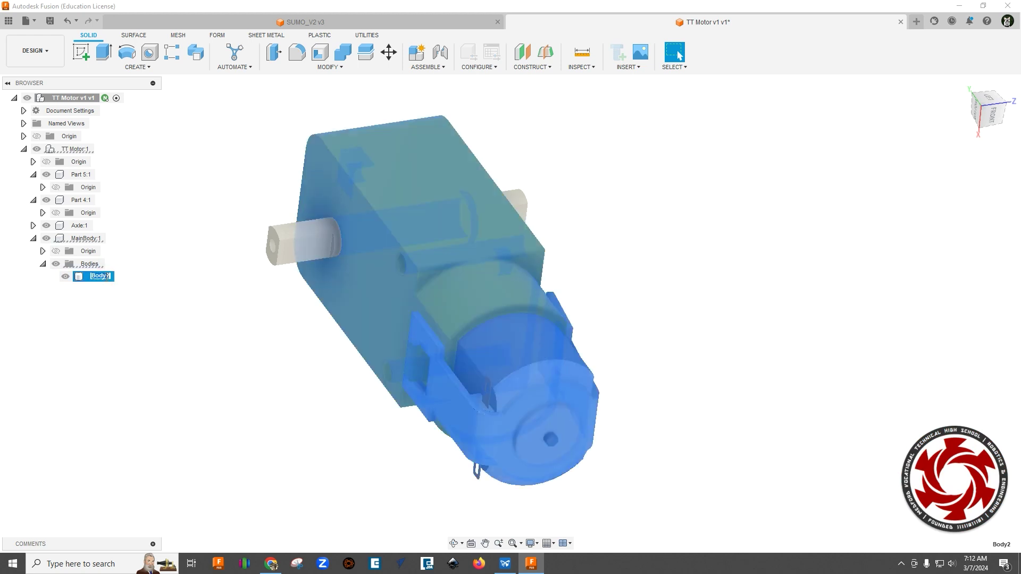
text(MainBody)
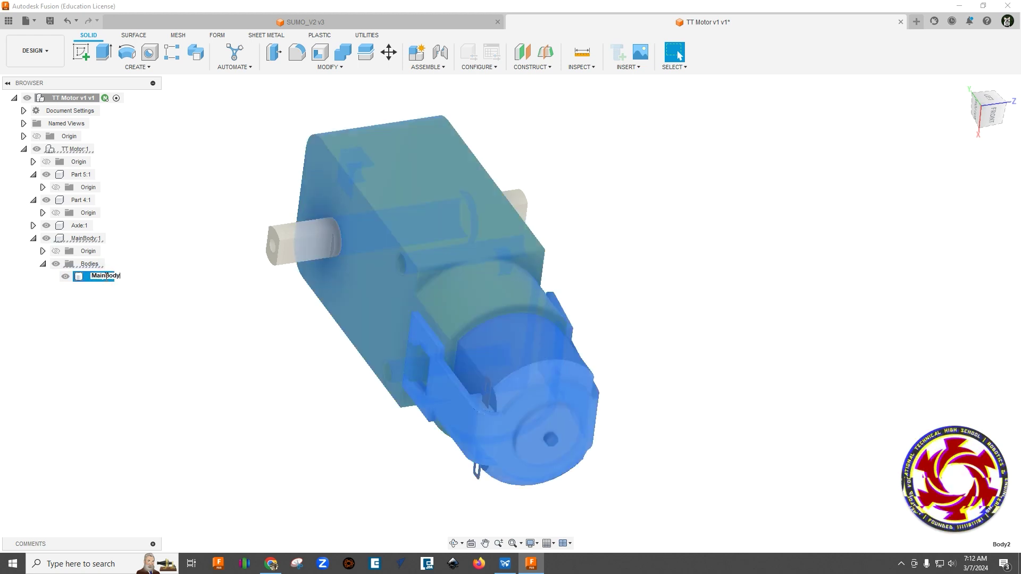
key(Return)
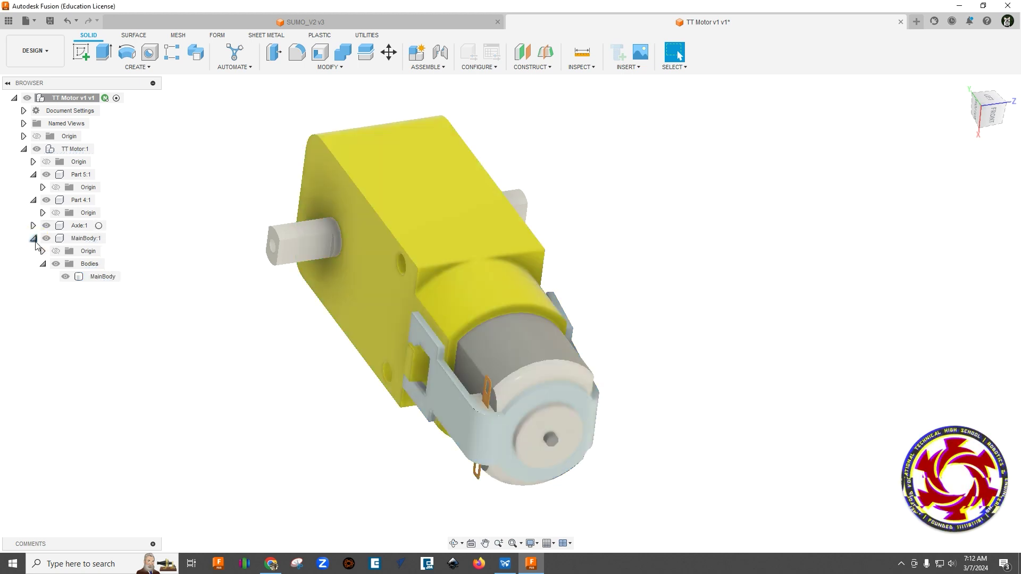
click(33, 238)
Step: Rename the body inside the Axle:1 component as Axle
click(33, 226)
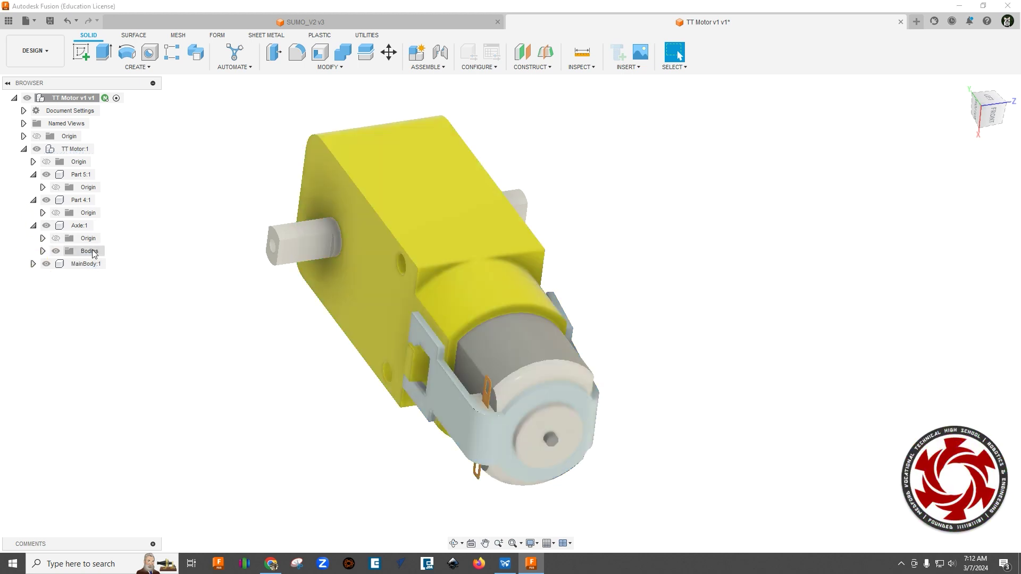
click(43, 252)
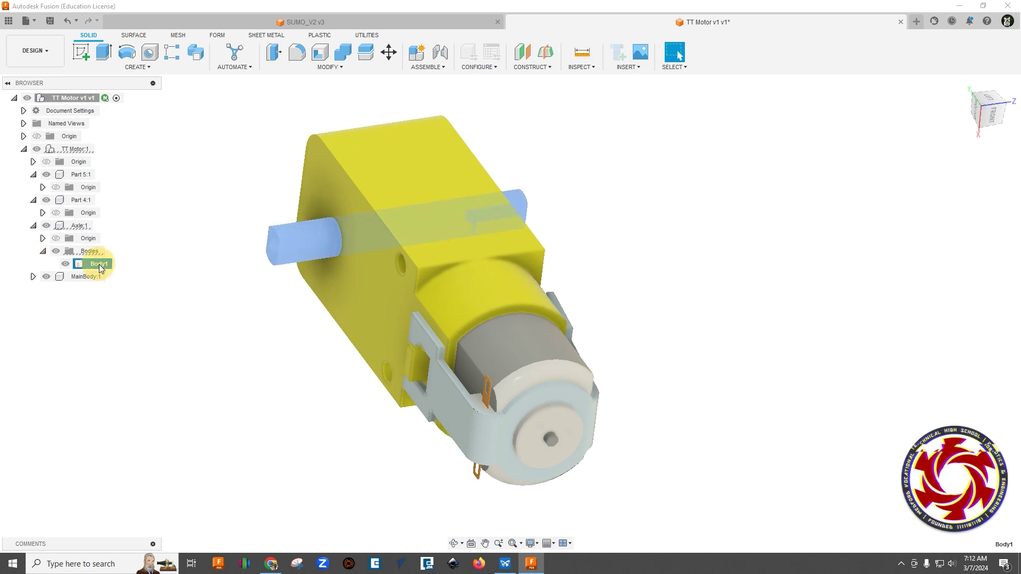
double_click(99, 266)
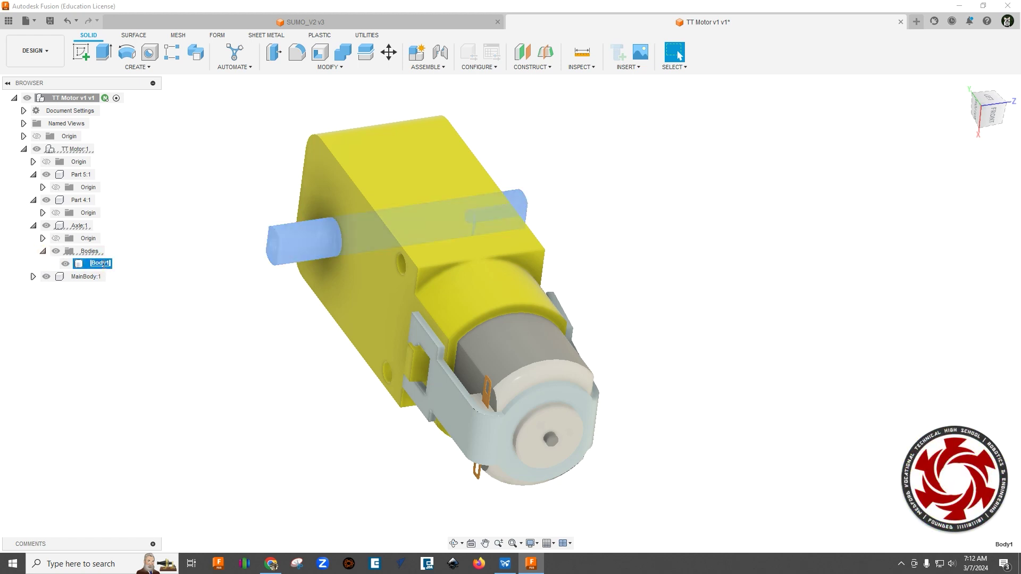
text(Axle)
key(Return)
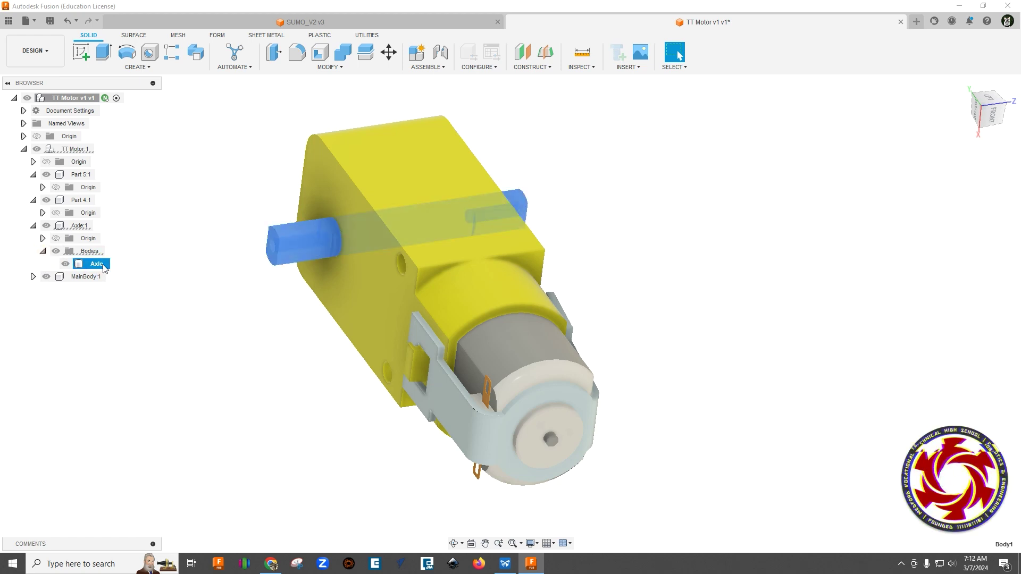
key(Escape)
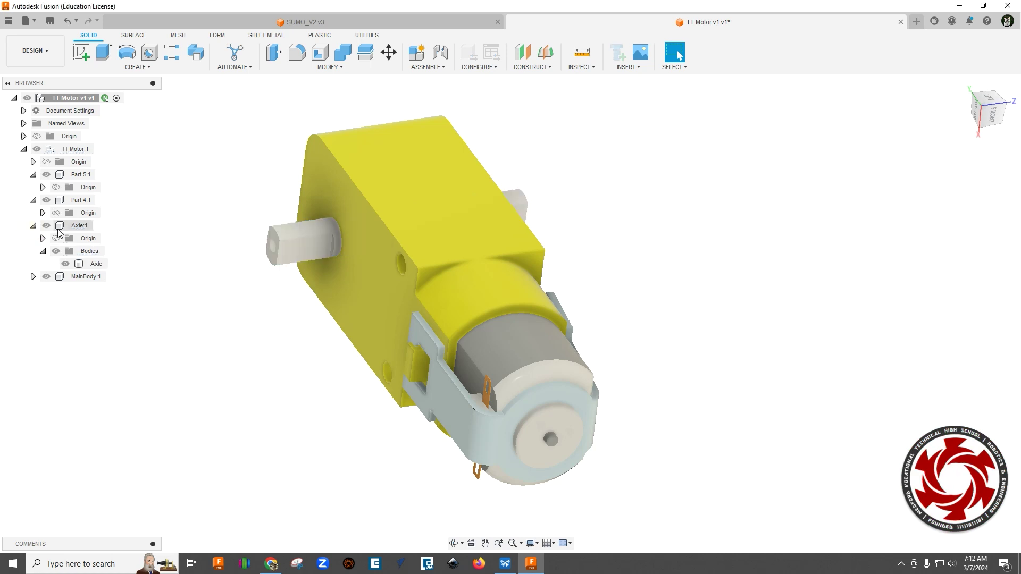
click(34, 226)
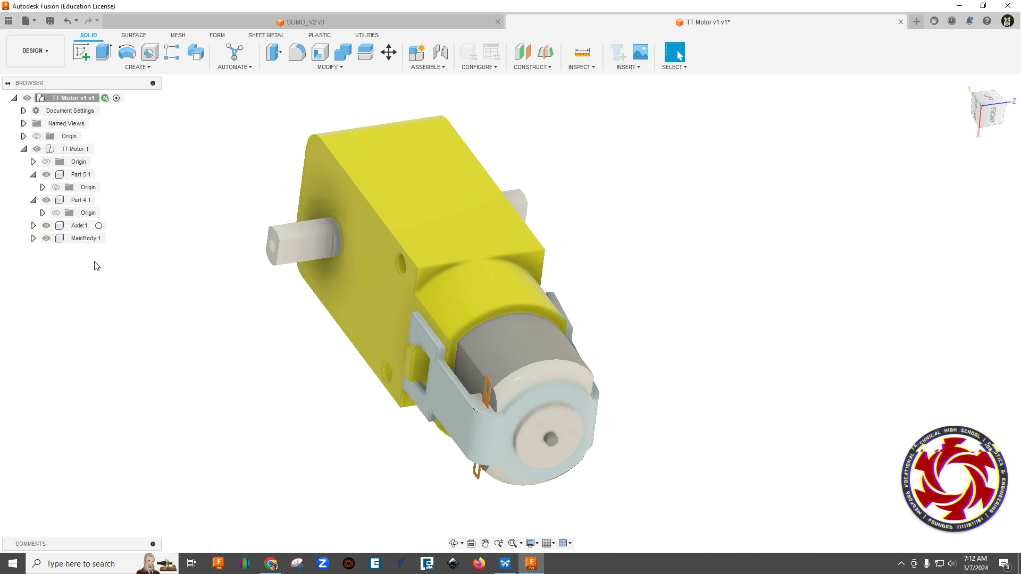
Step: Delete the empty Part 4:1 and Part 5:1 components and inspect the simplified motor from both sides
right_click(81, 202)
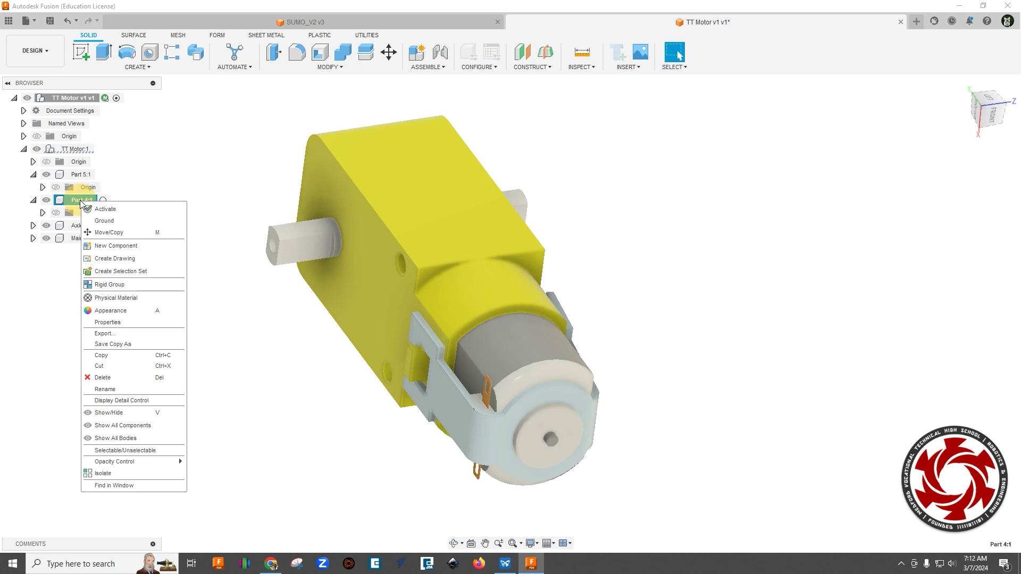
click(118, 386)
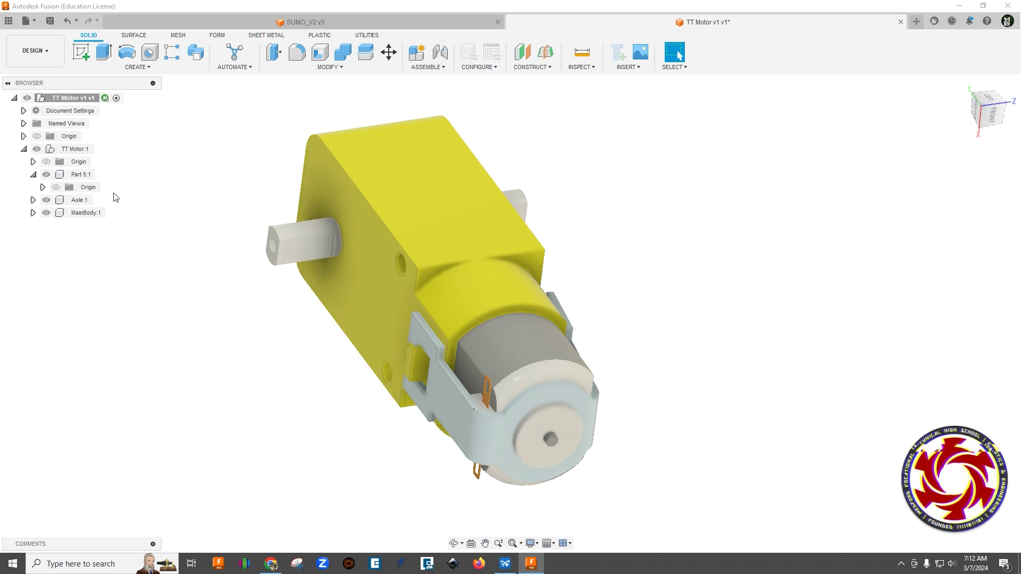
right_click(75, 176)
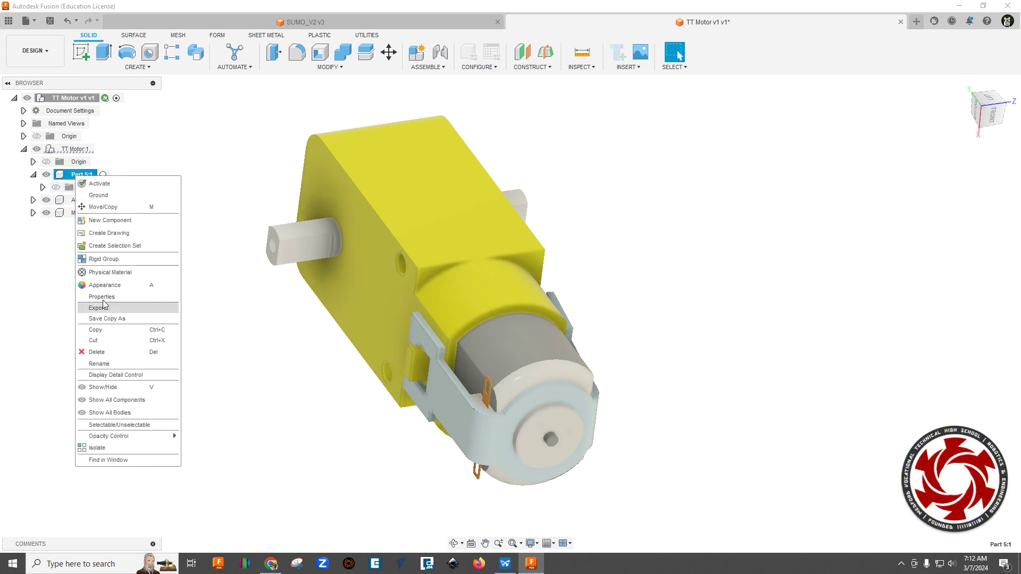
click(104, 352)
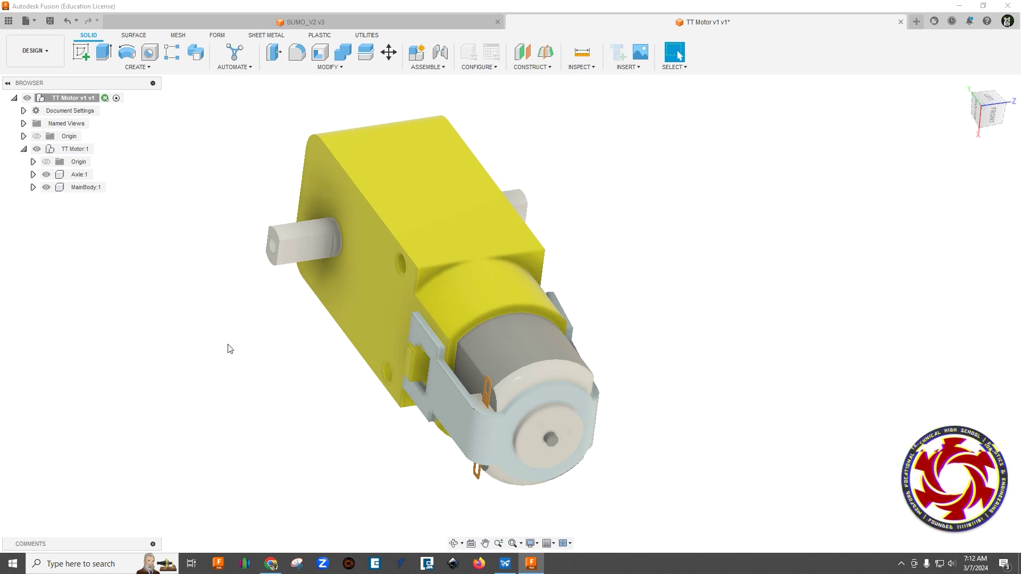
shift+middle_drag(228, 349, 216, 349)
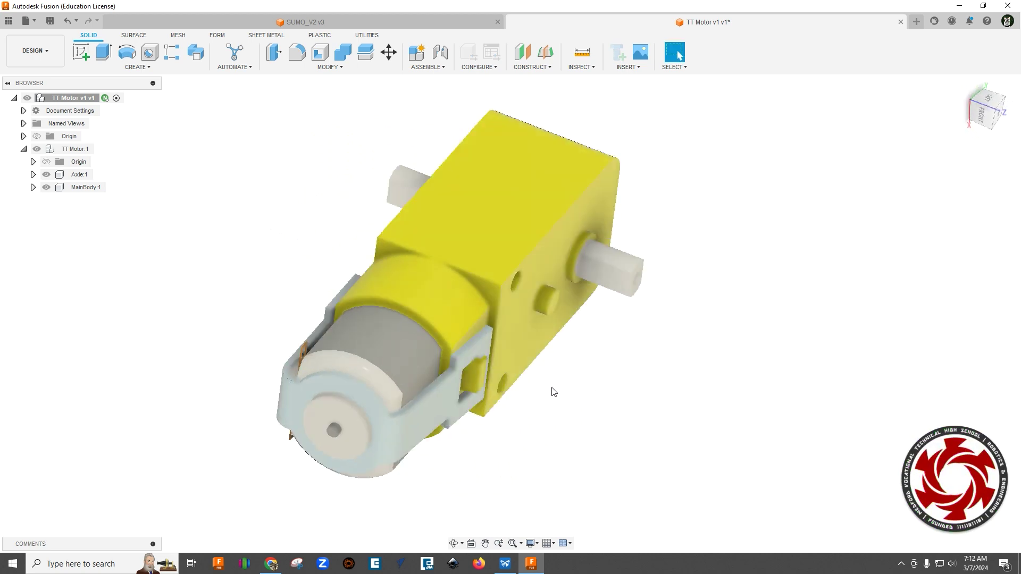
shift+middle_drag(554, 389, 626, 390)
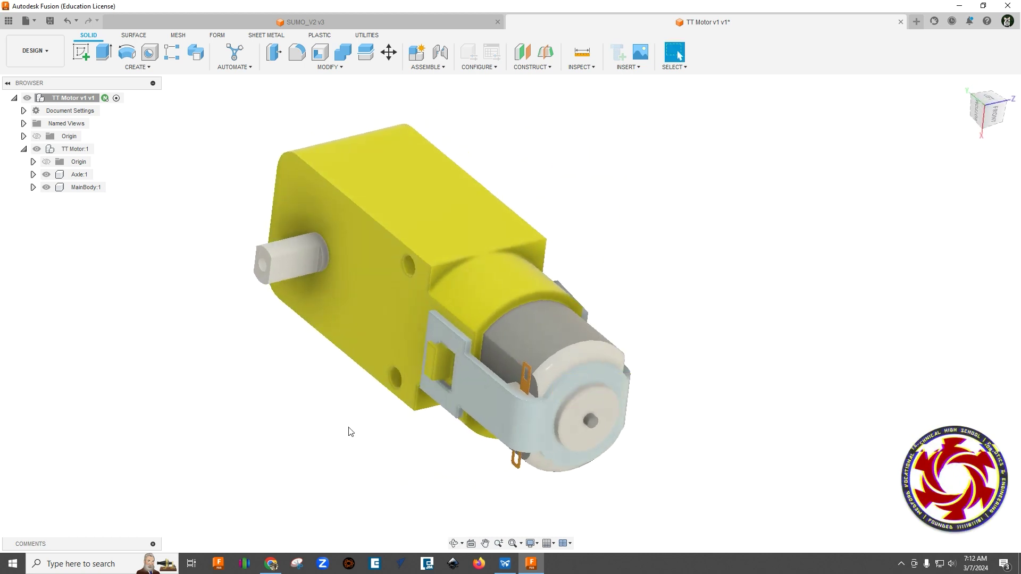